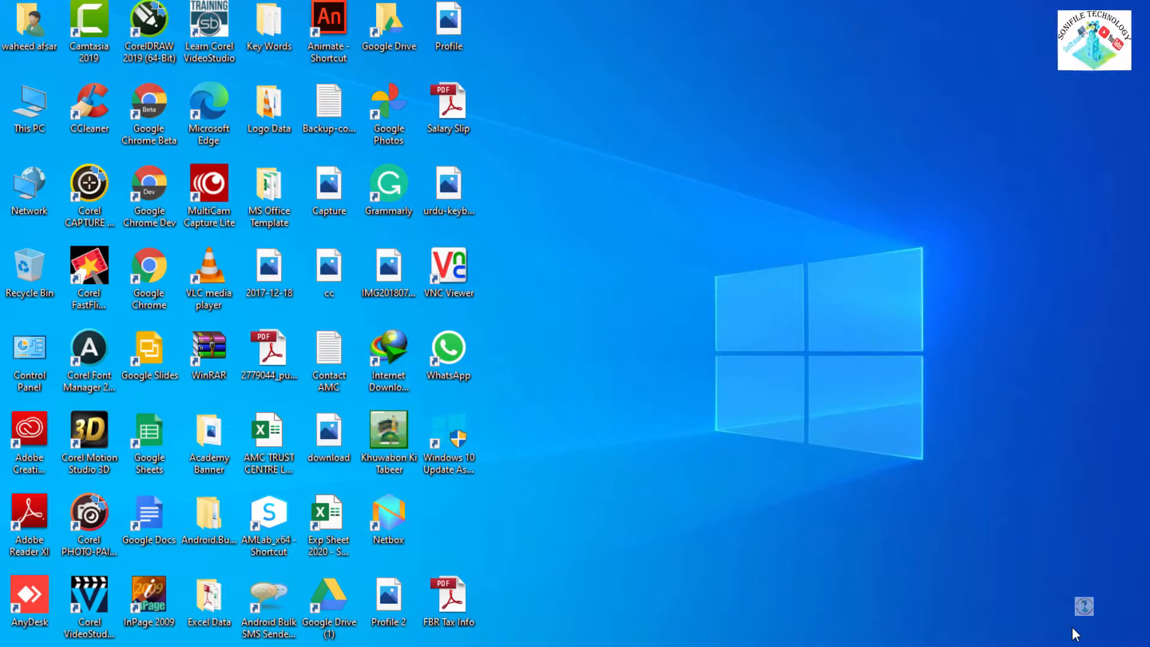
Start Word and open the recent document "Adobe Spark Video"
key("super")
type("word")
key("Return")
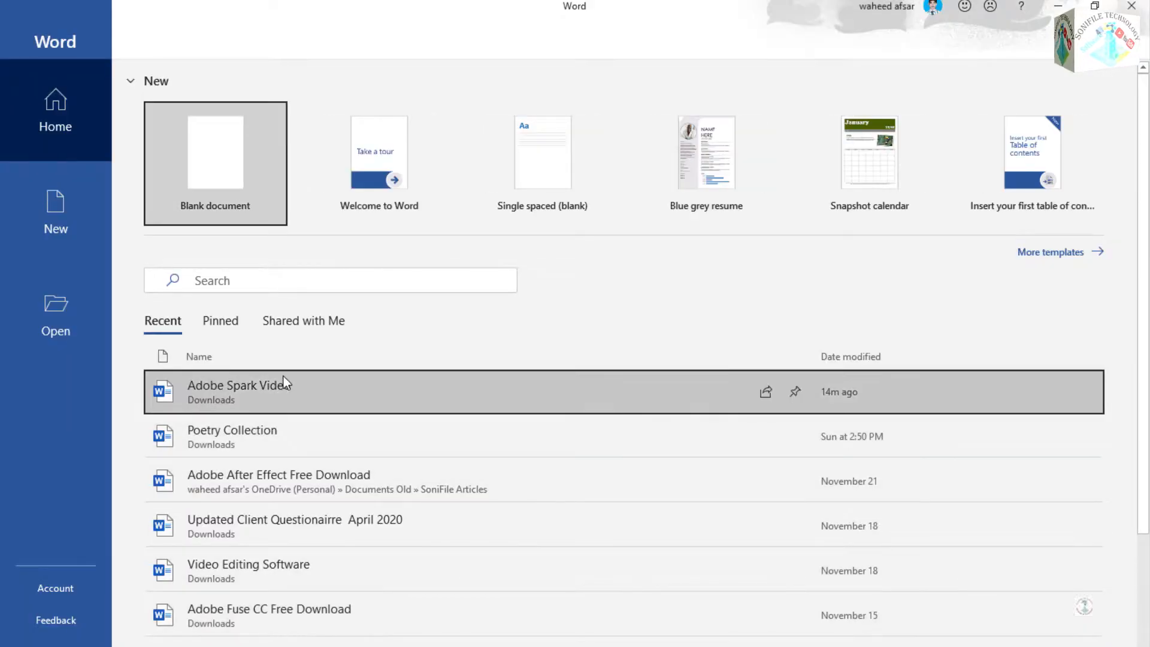
left_click(284, 378)
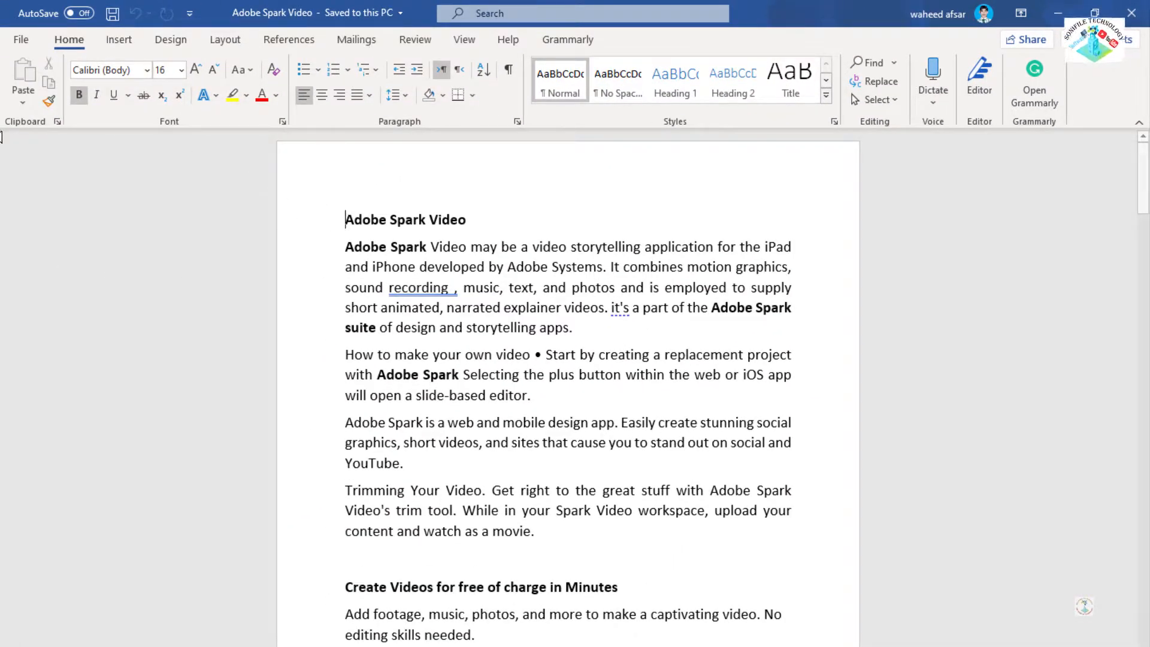
Select the title "Adobe Spark Video" and look at the available paste options
left_click(24, 107)
left_click(512, 218)
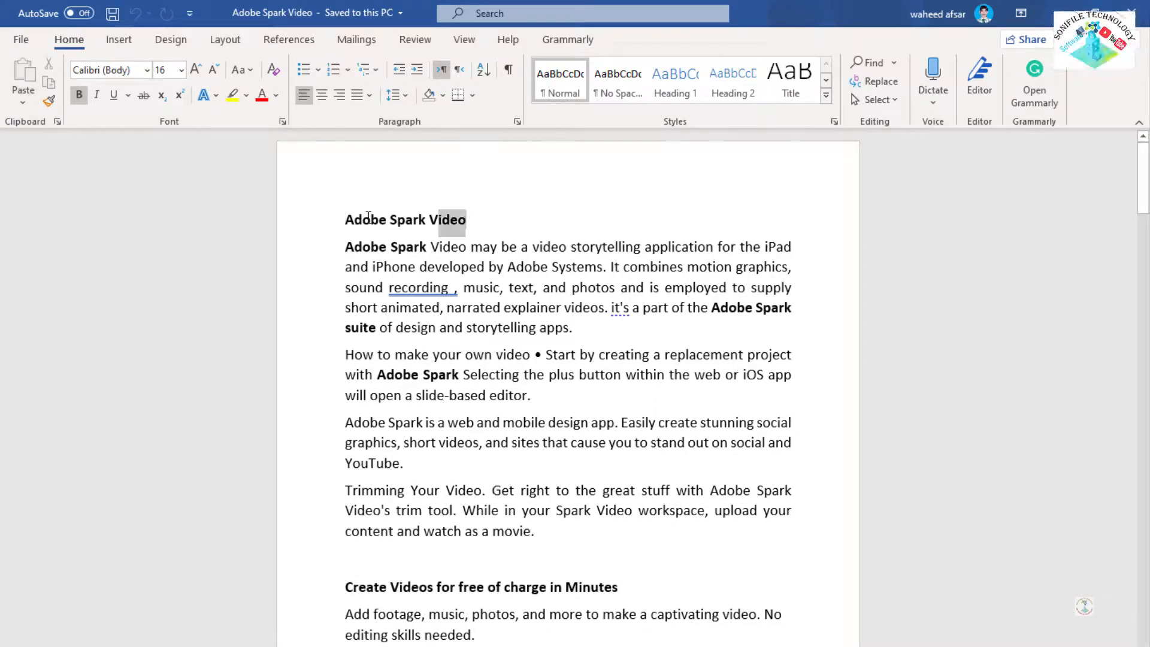
left_click_drag(368, 216, 350, 215)
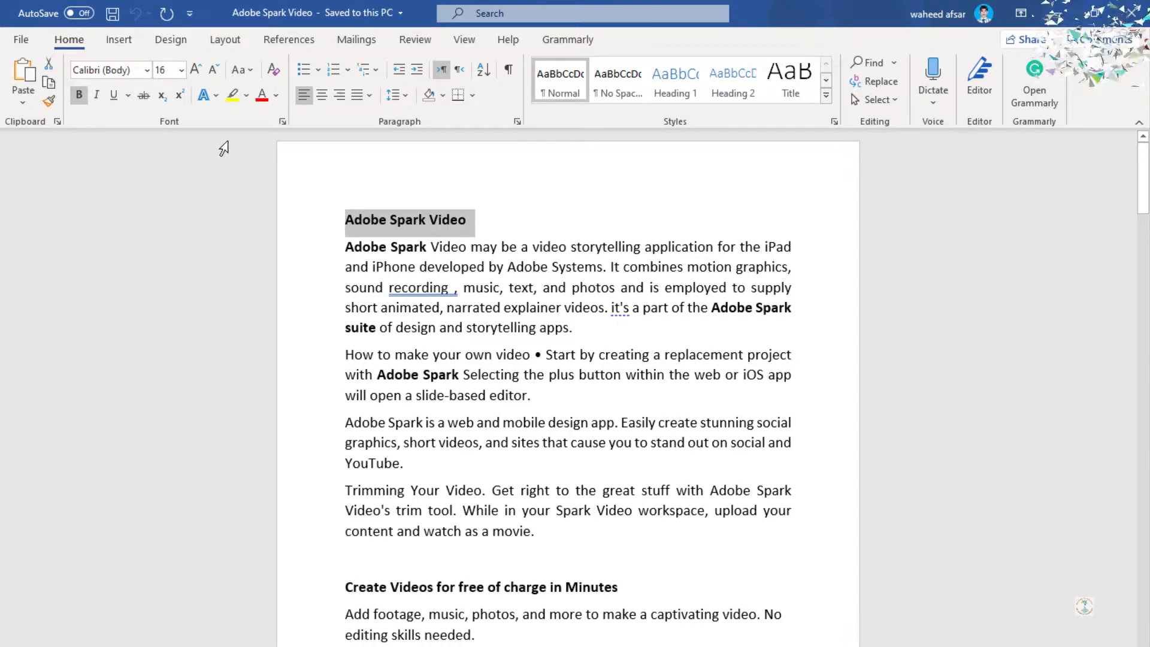
left_click(23, 103)
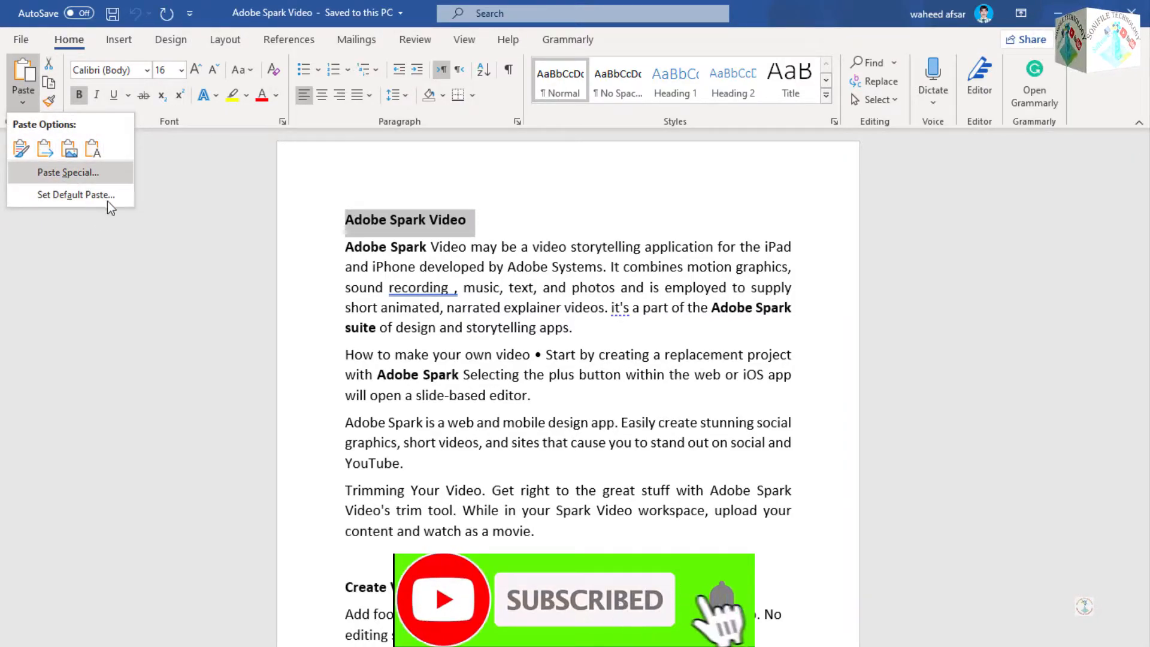
left_click(516, 224)
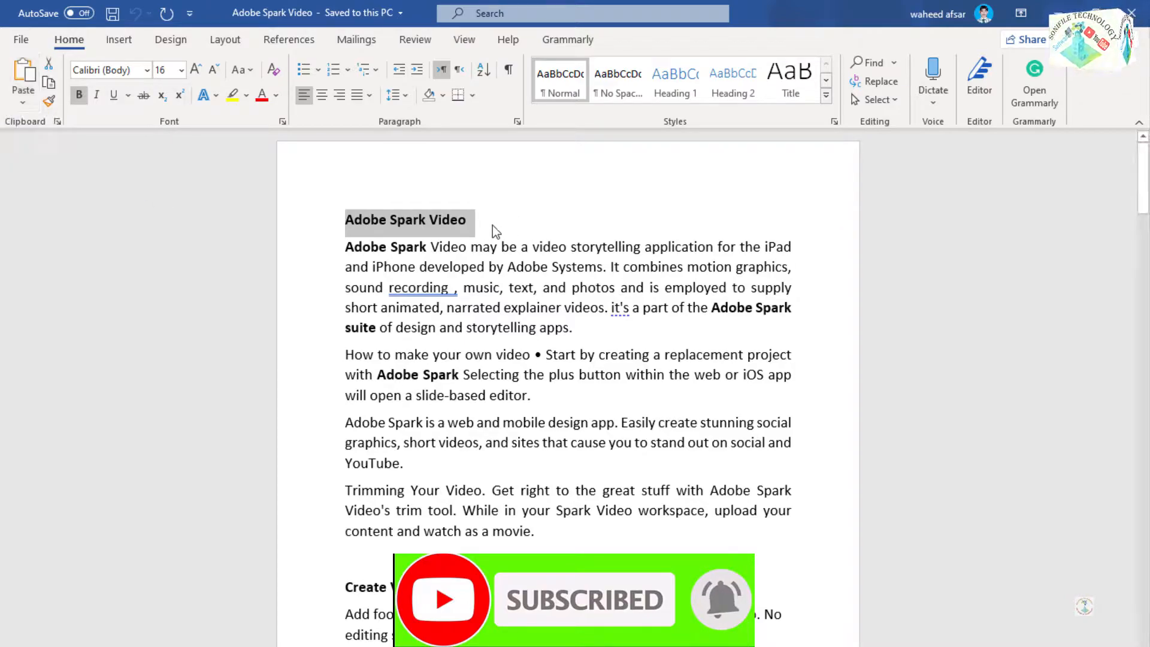
left_click(468, 220)
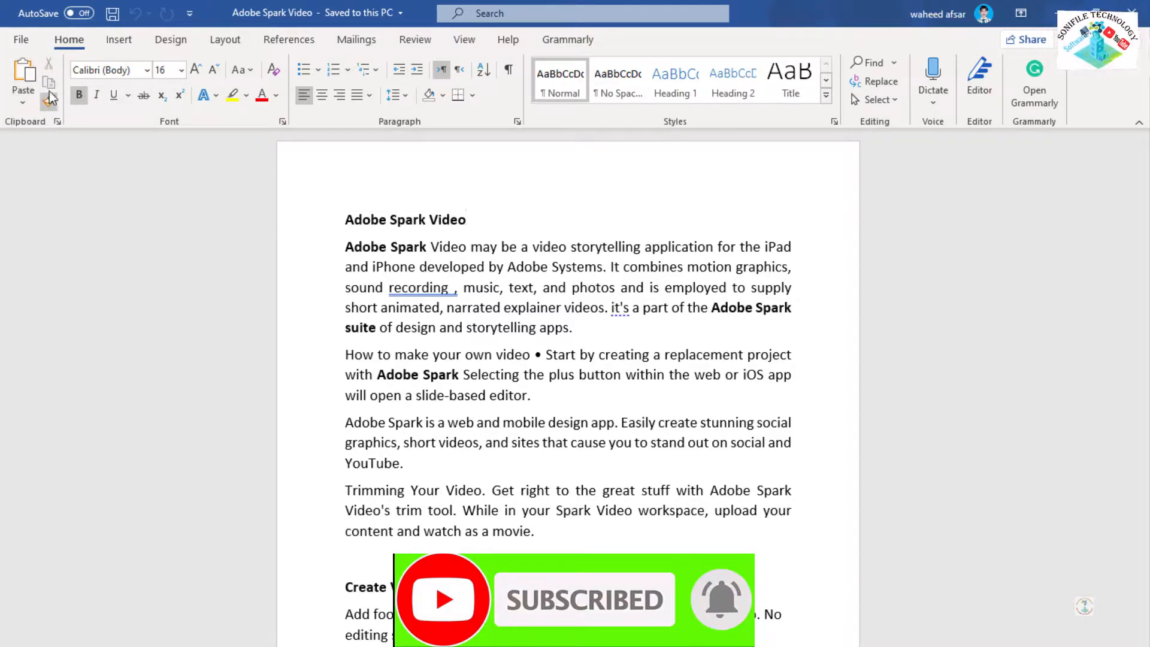
triple_click(419, 221)
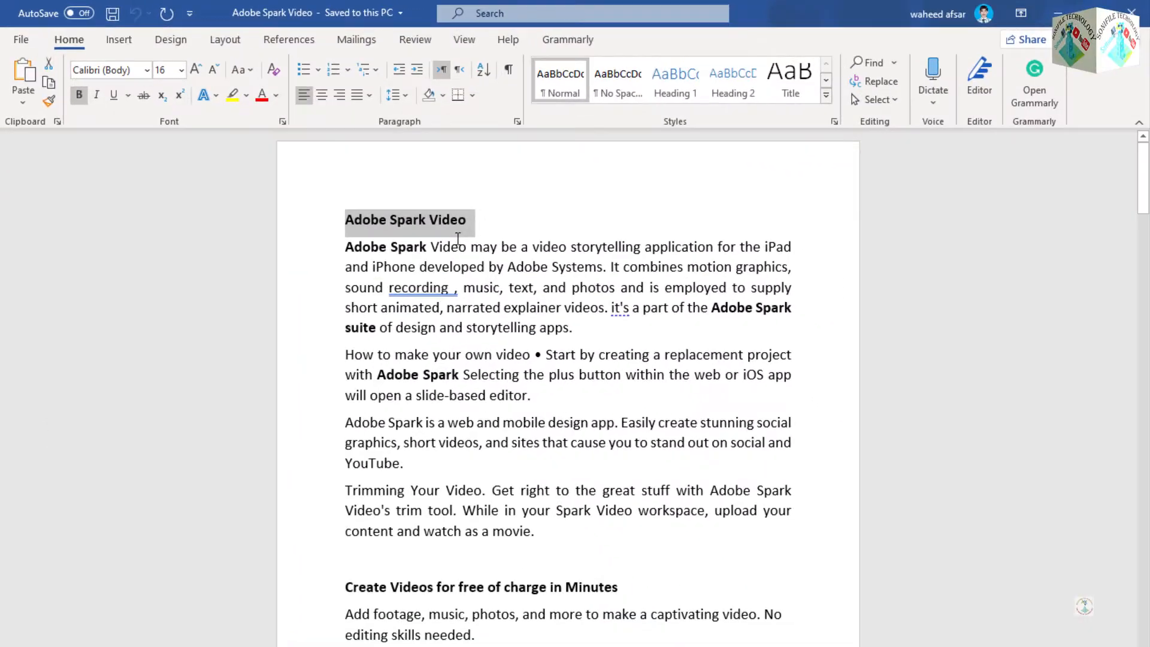
left_click(459, 243)
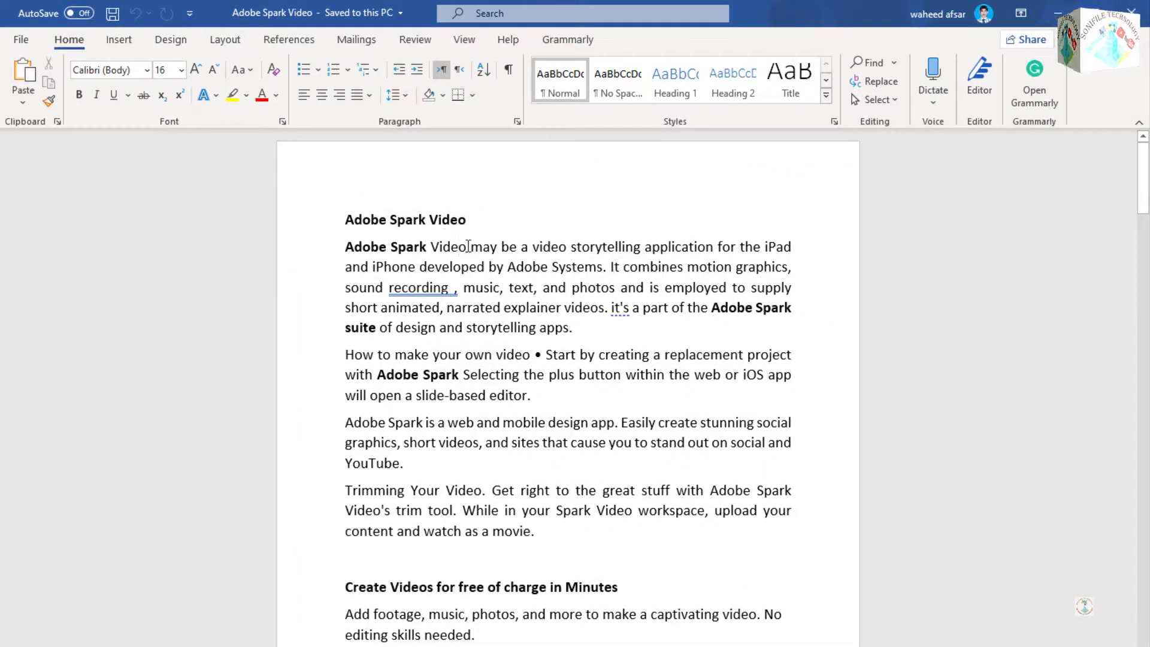
left_click_drag(458, 216, 380, 216)
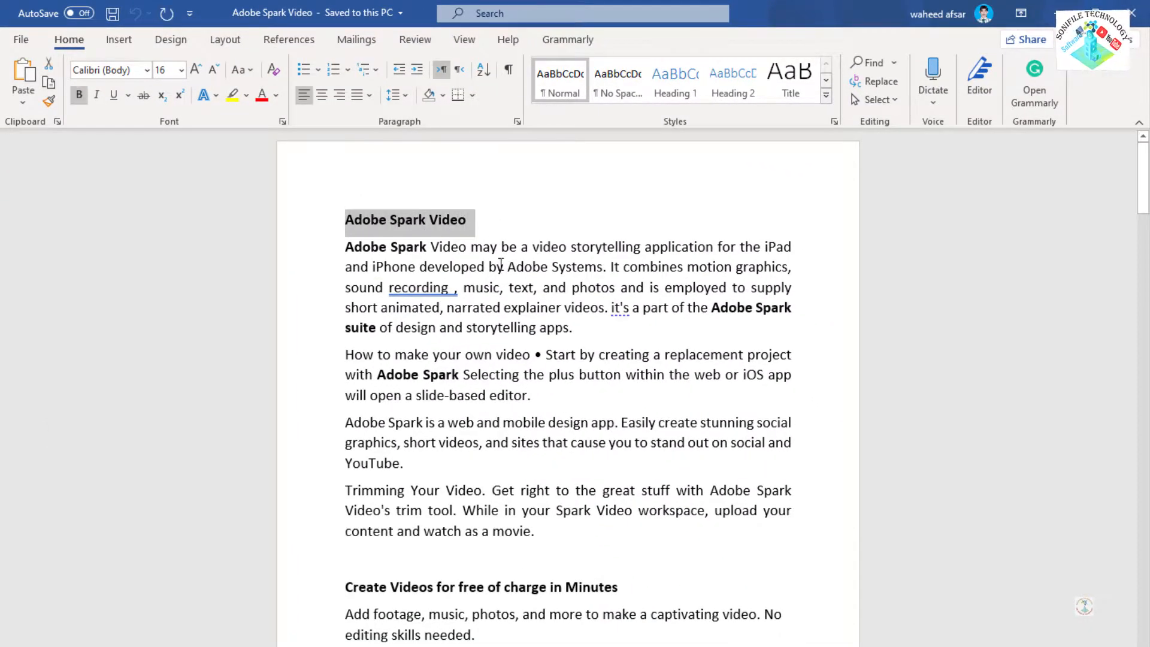
left_click_drag(489, 267, 686, 267)
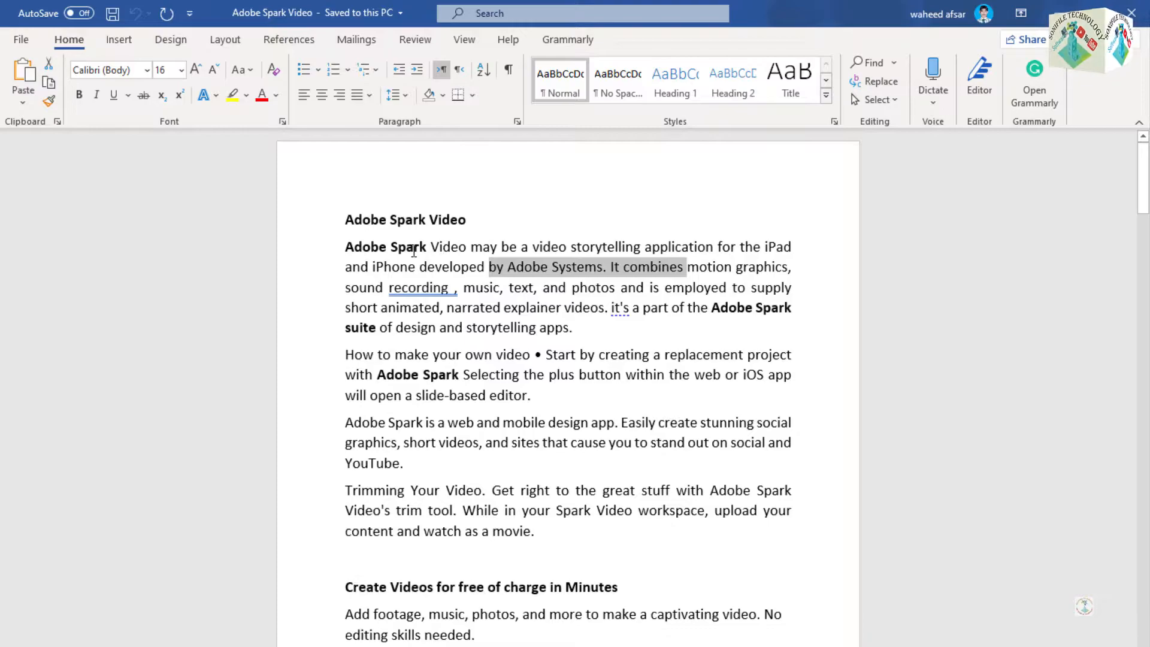
Copy the title's formatting with Format Painter onto "be a video storytelling application" in the first paragraph and undo it
left_click_drag(453, 221, 346, 221)
left_click(49, 100)
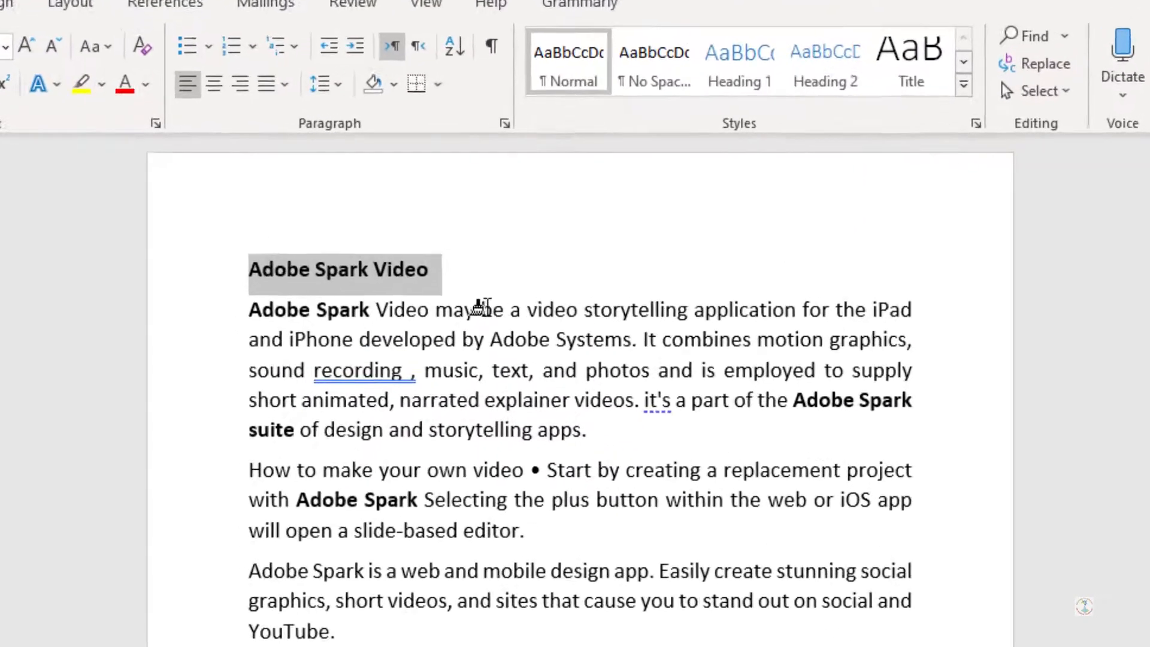
left_click_drag(501, 246, 690, 251)
left_click_drag(896, 427, 885, 431)
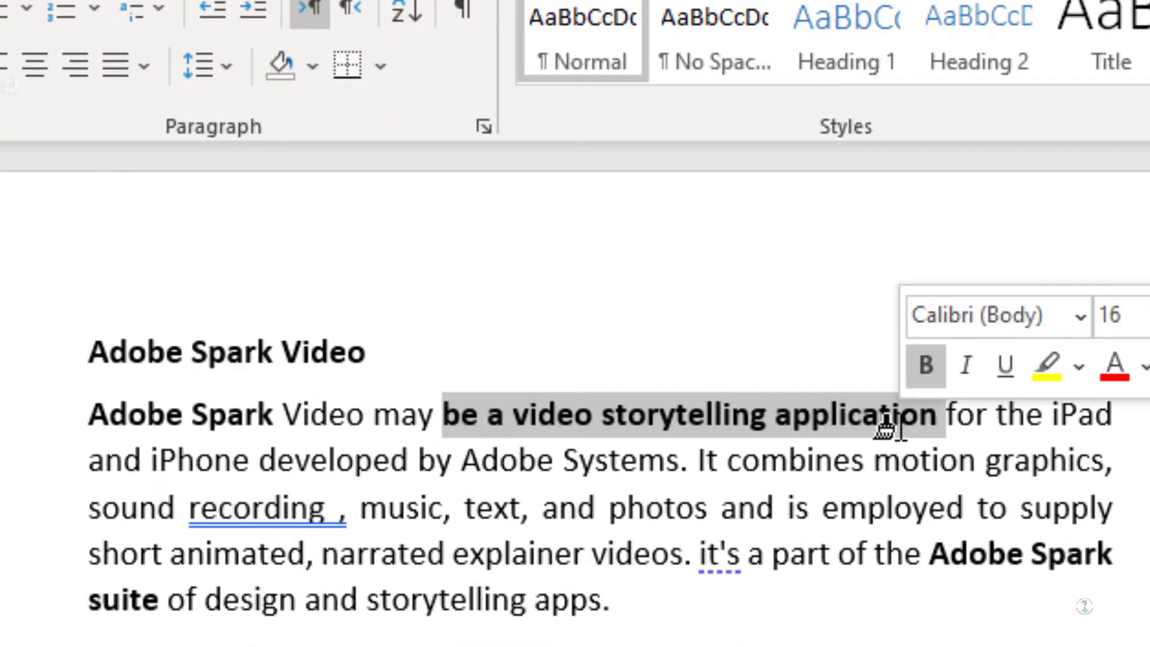
left_click(367, 382)
key("ctrl+z")
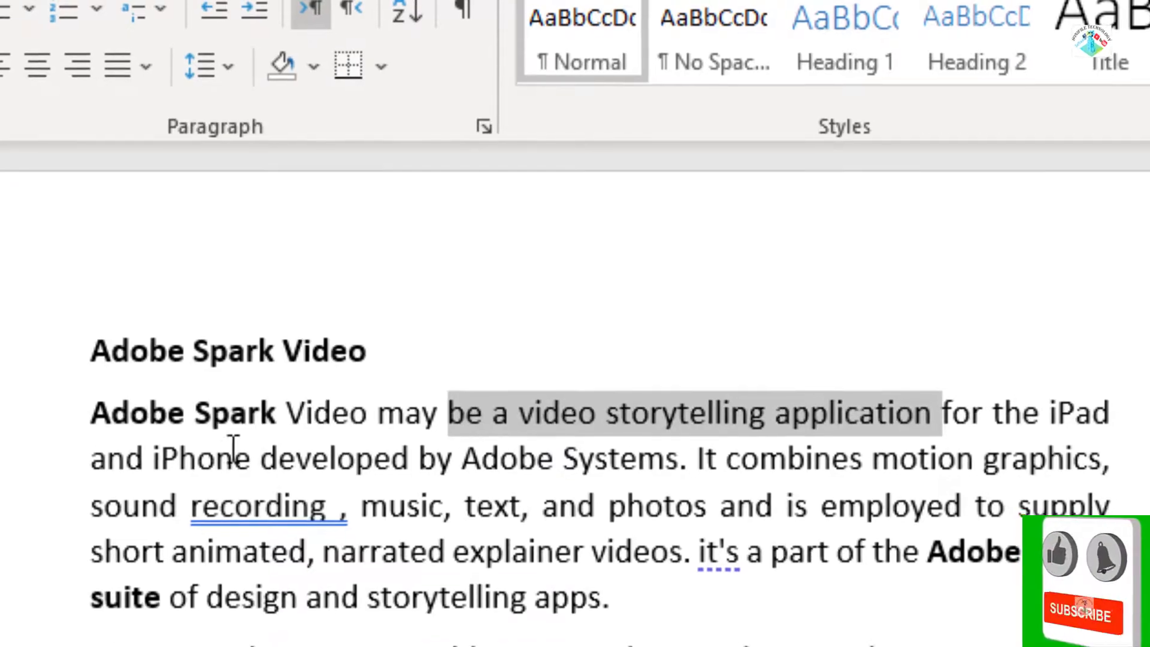
left_click(259, 459)
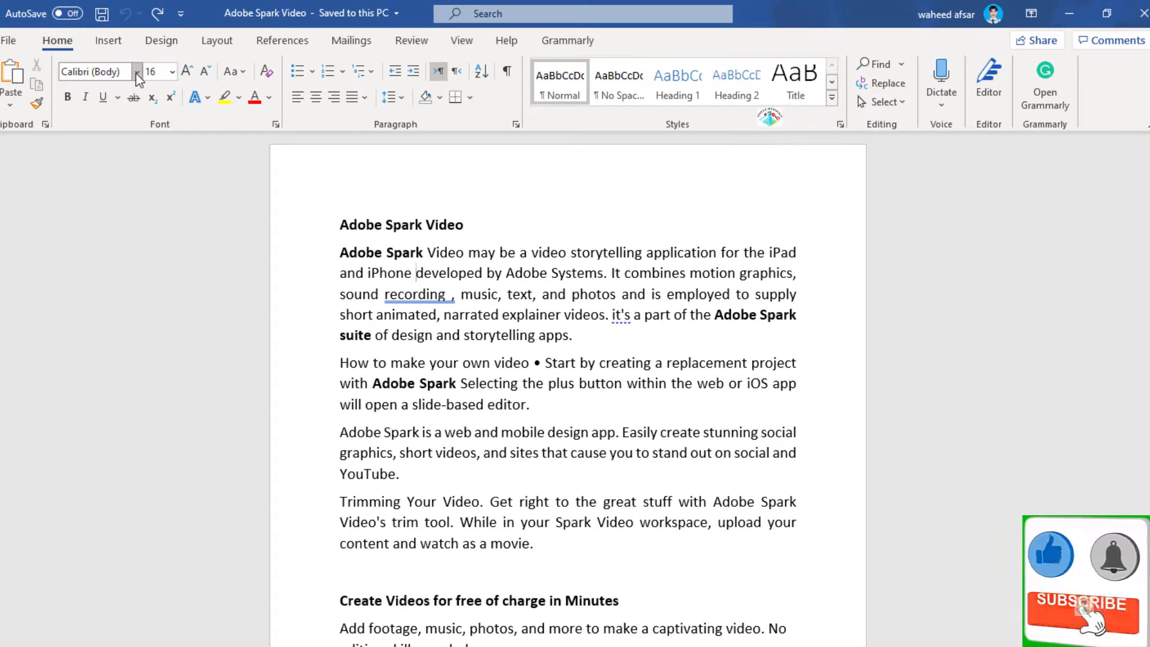
Browse the lists of available fonts and font sizes without changing the text
left_click(137, 72)
scroll(190, 220, "down", 10)
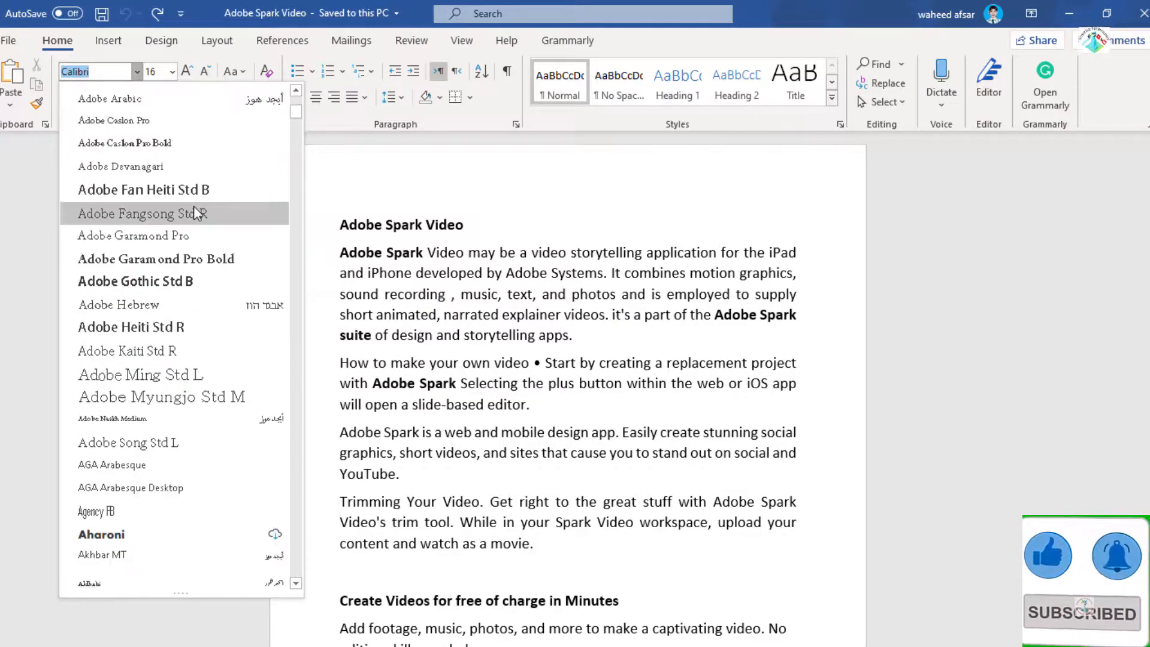
scroll(195, 213, "down", 15)
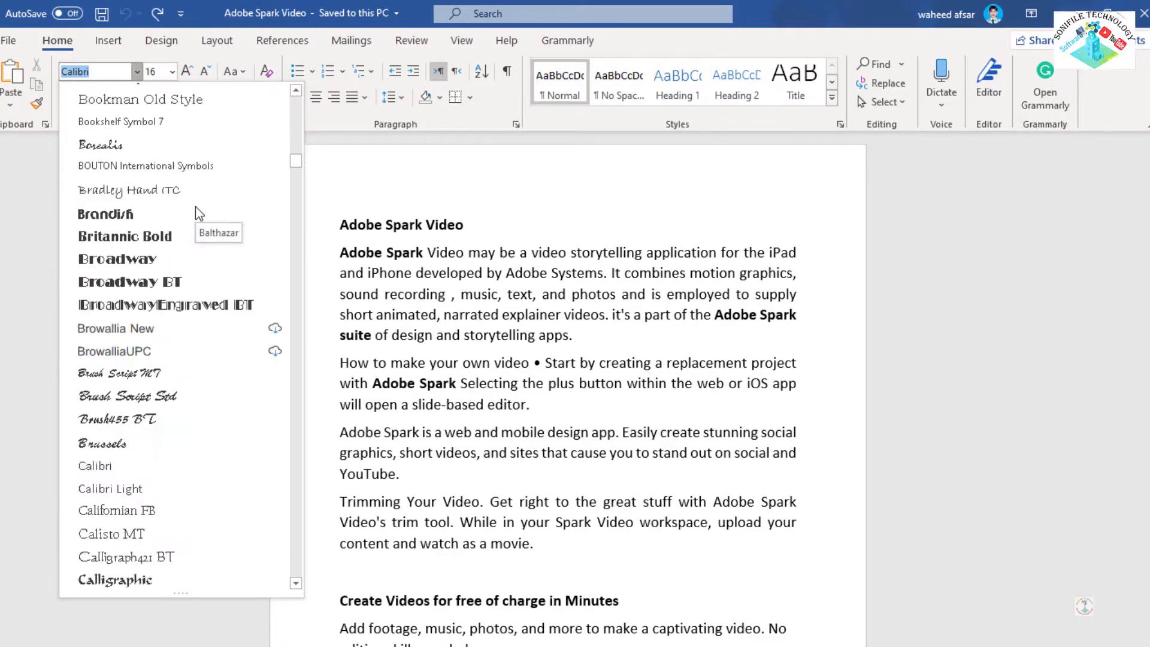
scroll(195, 210, "up", 17)
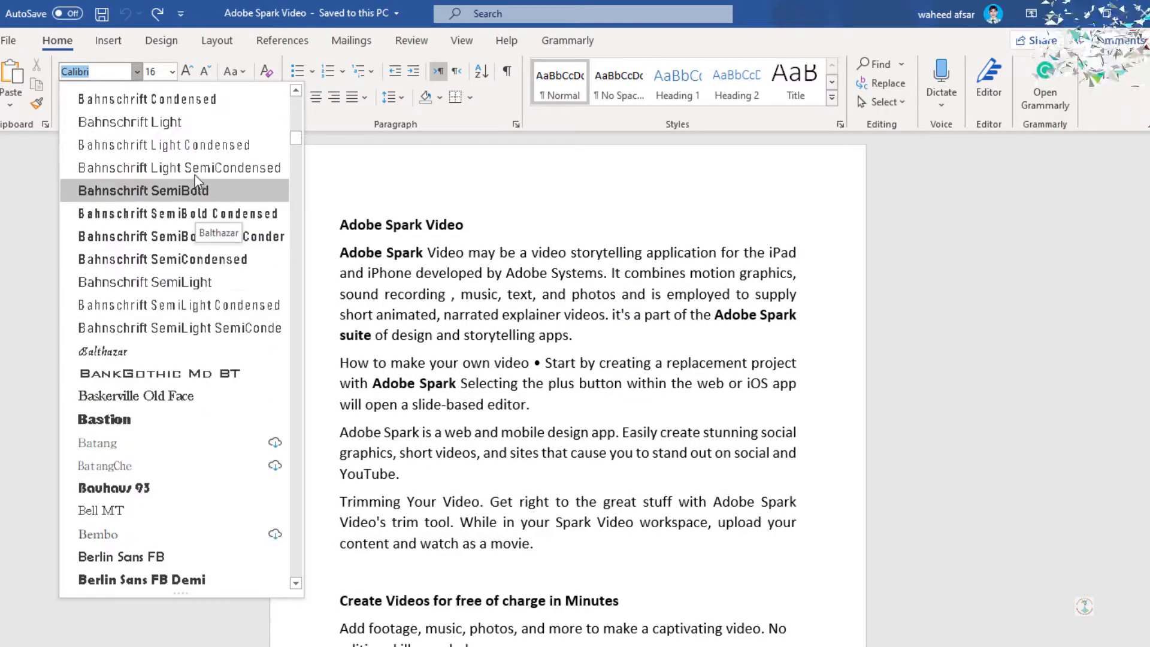
scroll(160, 96, "down", 1)
left_click(171, 71)
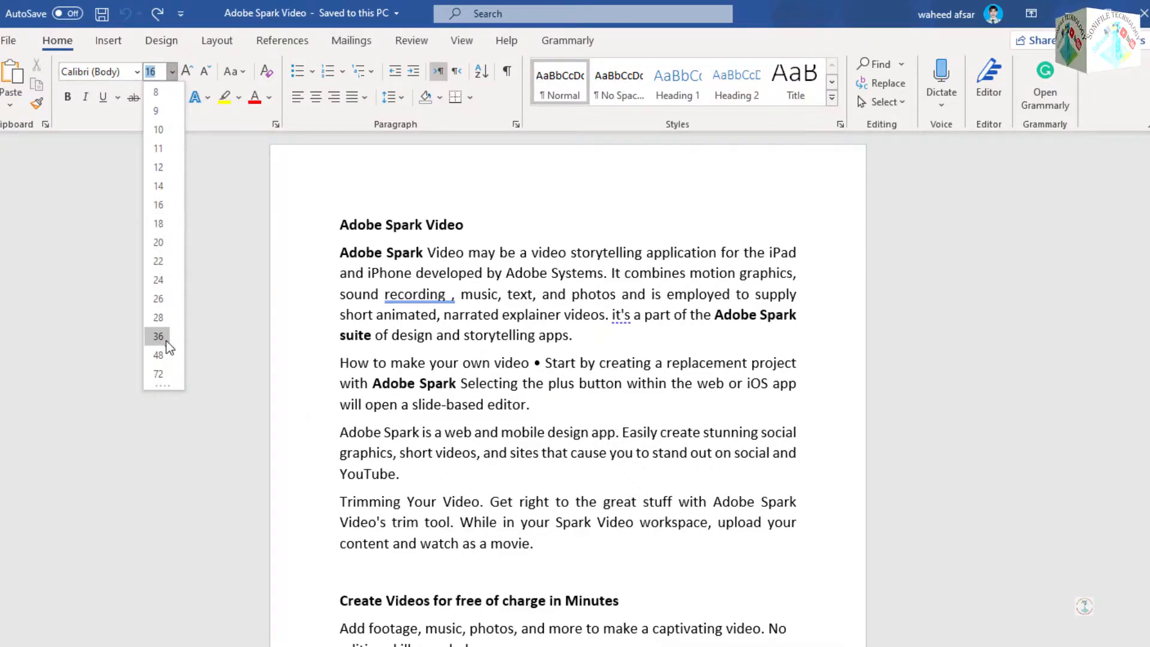
left_click(214, 117)
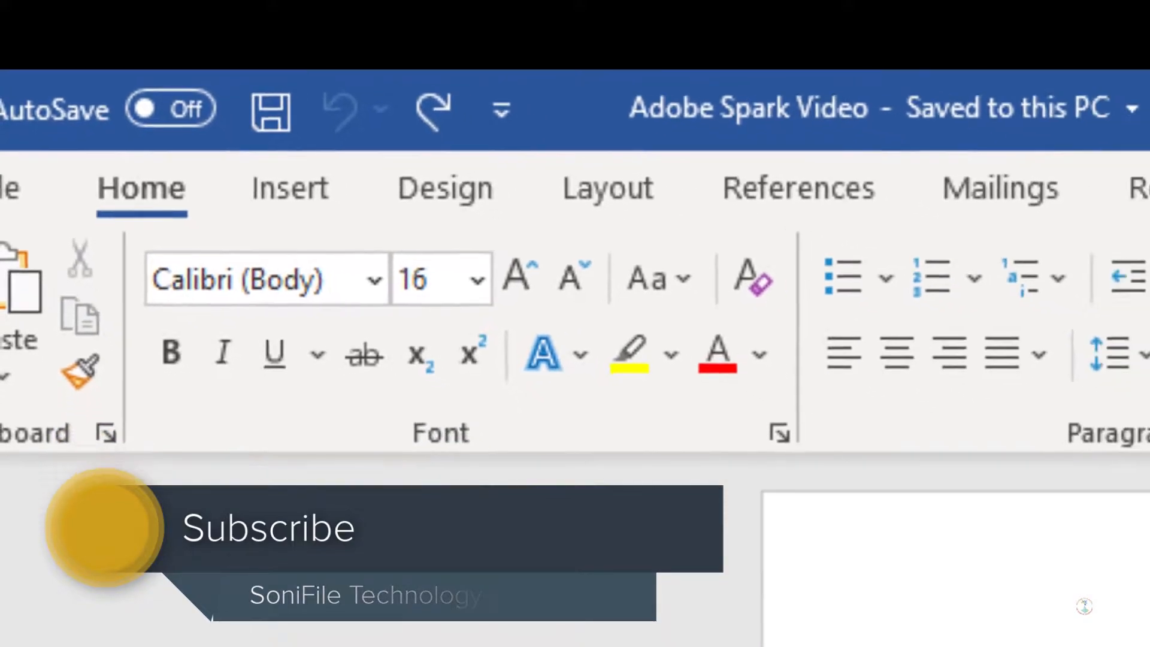
Enlarge the font of "developed by Adobe" in the first paragraph by nine size increments
left_click_drag(421, 268, 542, 274)
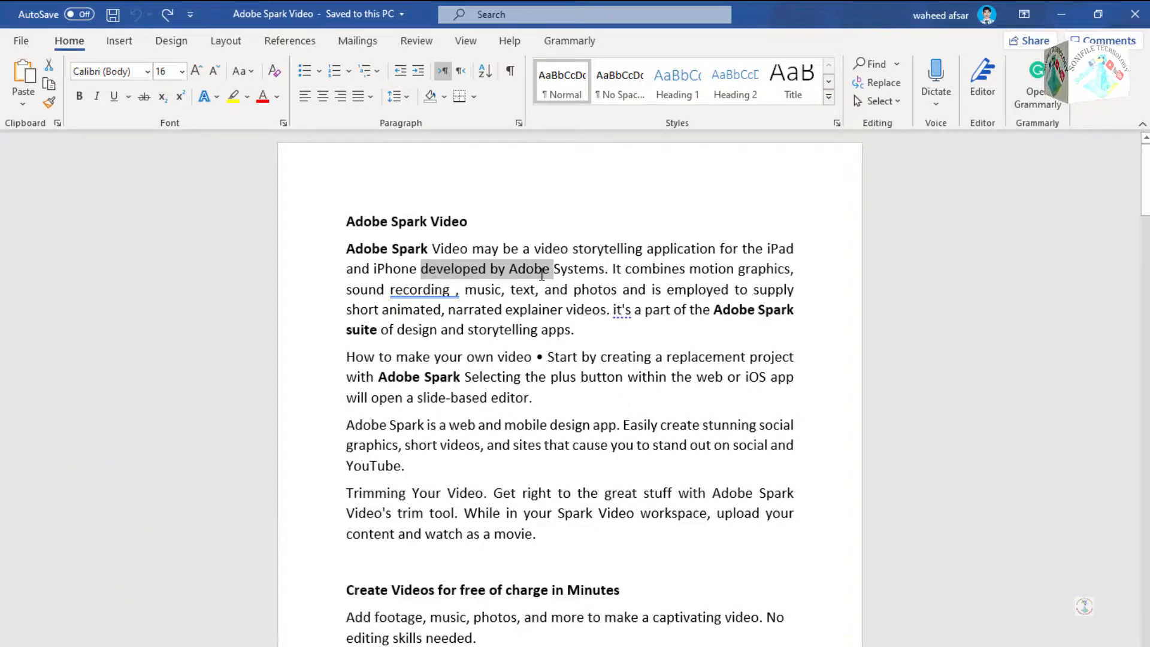
key("ctrl+shift+period")
key("ctrl+shift+period")
key("ctrl+shift+period")
key("ctrl+shift+period")
key("ctrl+shift+period")
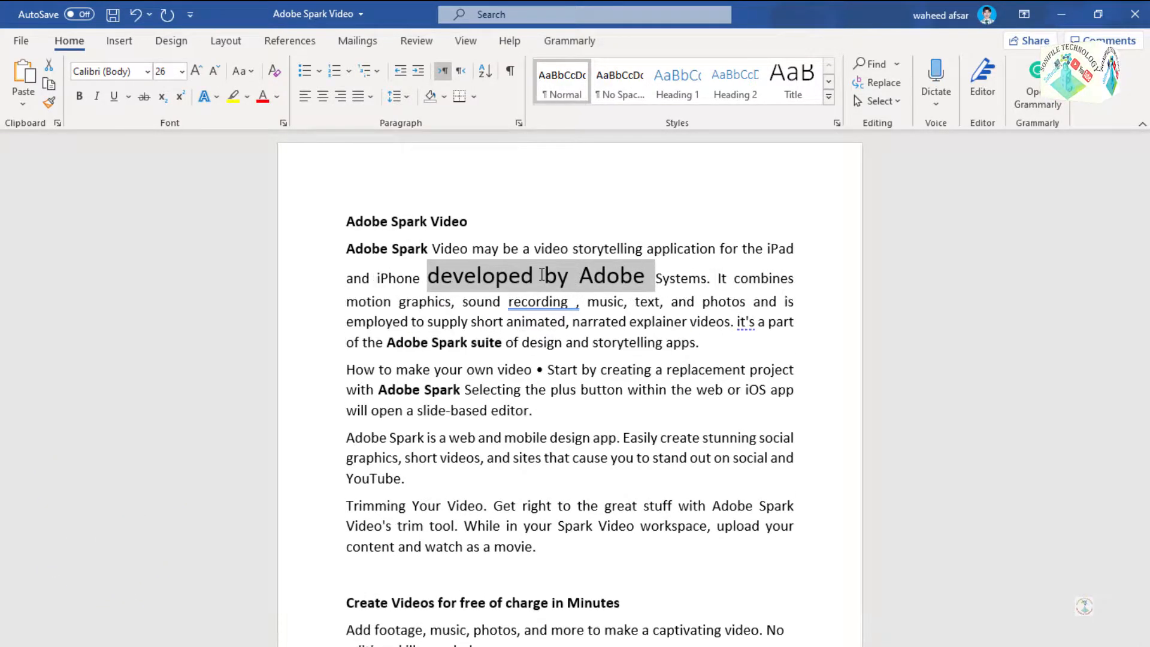
key("ctrl+shift+period")
key("ctrl+shift+period")
key("ctrl+shift+period")
key("ctrl+shift+period")
Shrink the font of "developed by Adobe" back to size 16 and deselect the words
key("ctrl+shift+comma")
key("ctrl+shift+comma")
key("ctrl+shift+comma")
key("ctrl+shift+comma")
key("ctrl+shift+comma")
key("ctrl+shift+comma")
key("ctrl+shift+comma")
key("ctrl+shift+comma")
key("ctrl+shift+comma")
key("ctrl+shift+period")
key("ctrl+shift+comma")
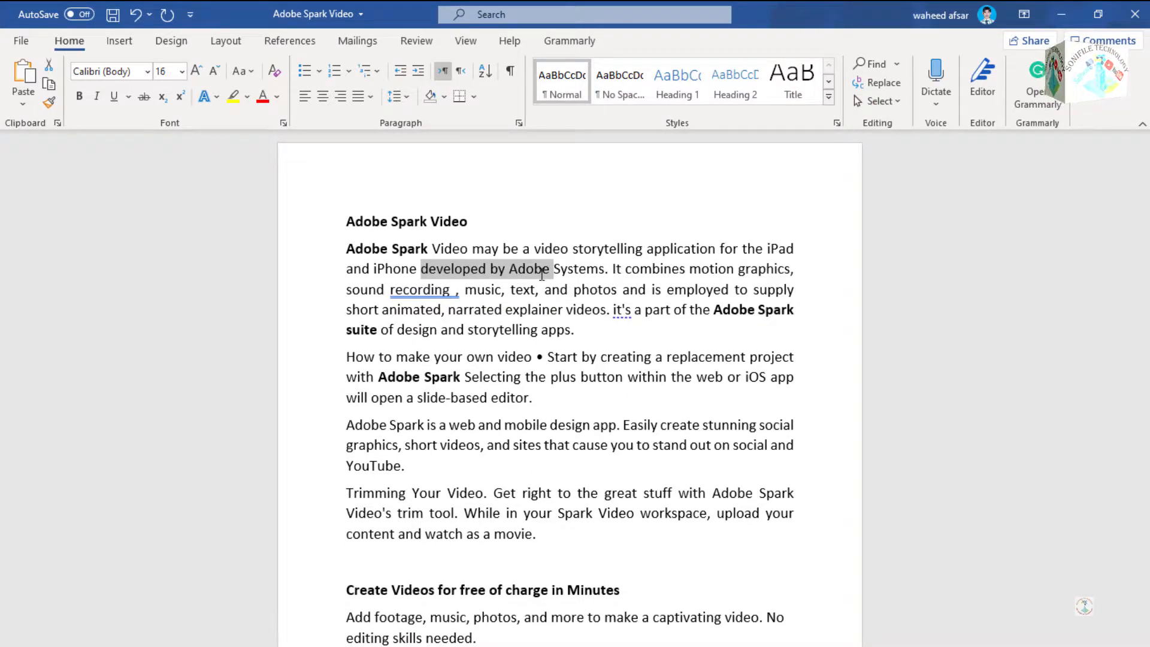
left_click(525, 305)
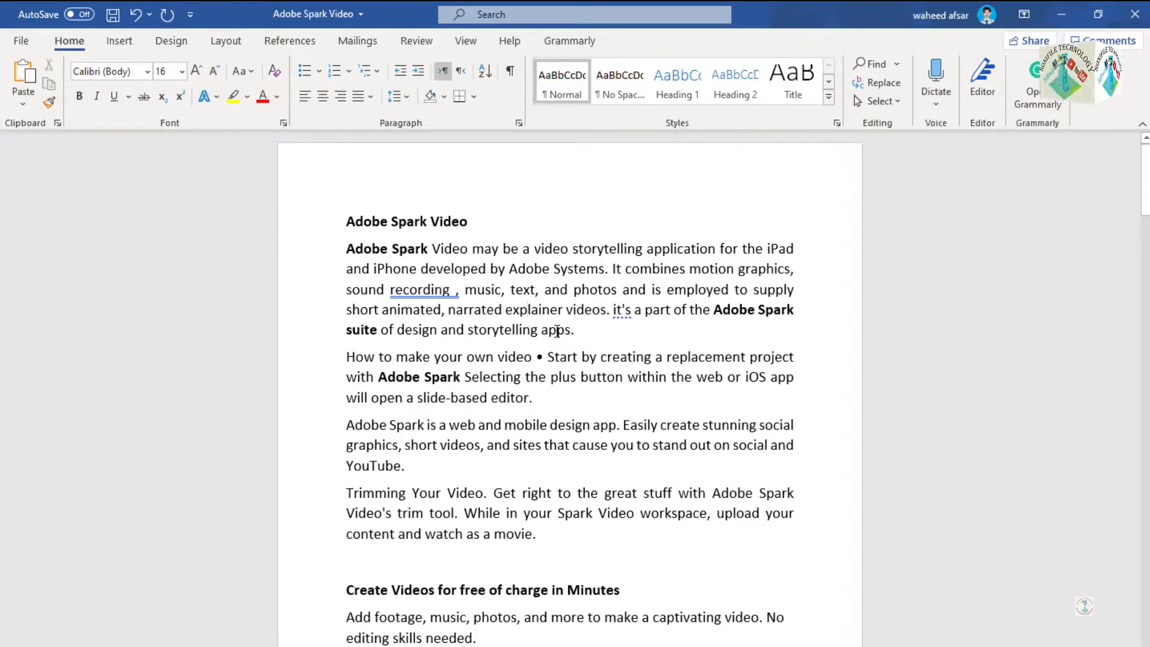
Apply tOGGLE cASE to the text from "Video" in the title through the end of the first paragraph
left_click(250, 71)
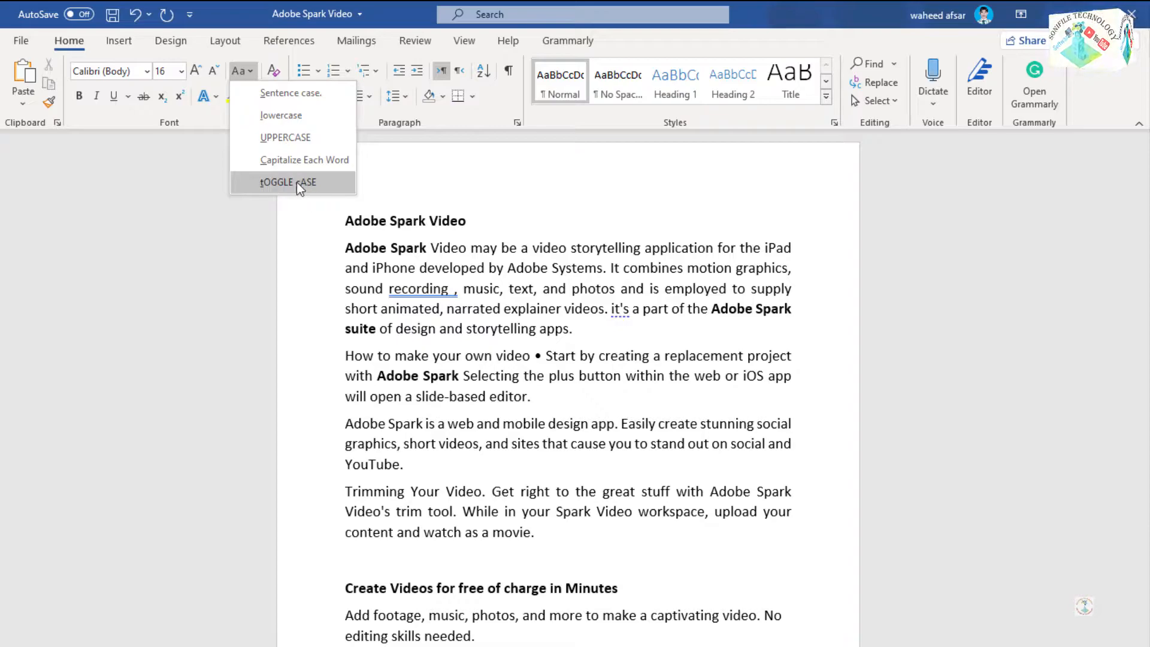
left_click(577, 330)
left_click_drag(593, 329, 430, 220)
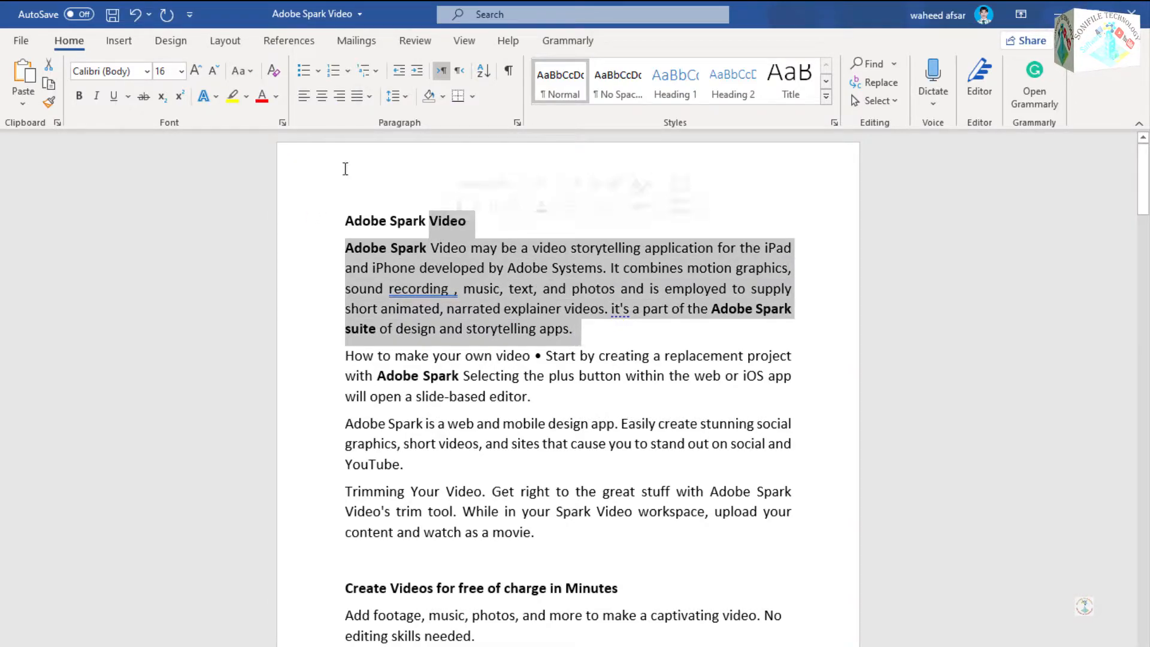
left_click(249, 72)
left_click(264, 181)
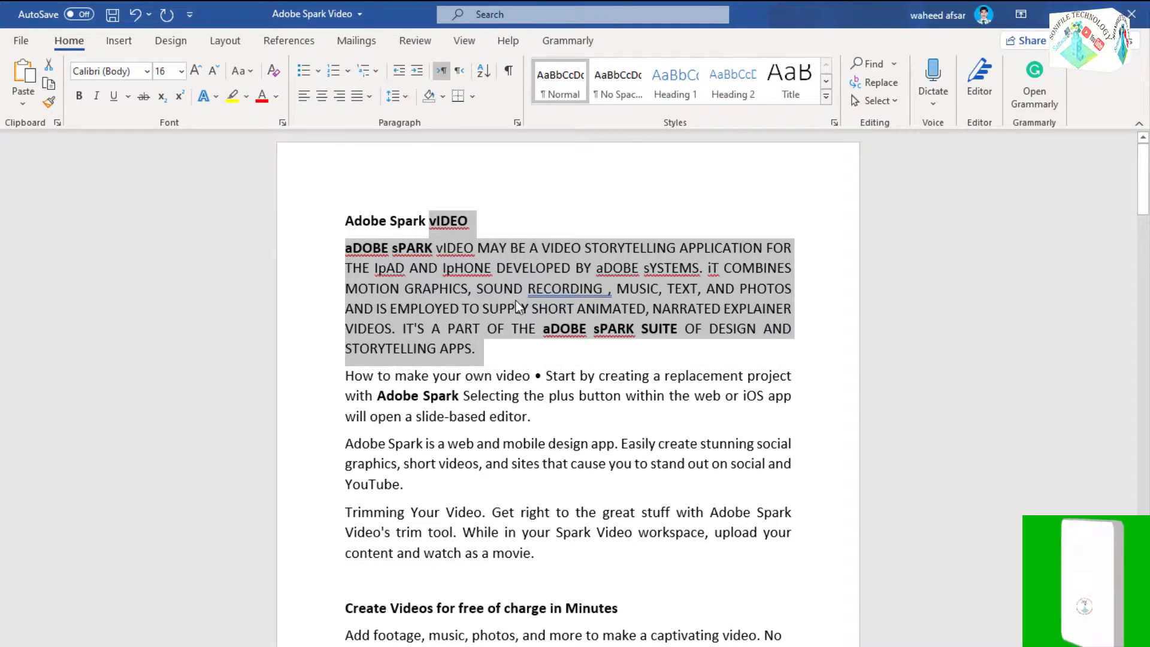
Change the selected text to Capitalize Each Word and to lowercase
left_click(253, 75)
left_click(282, 157)
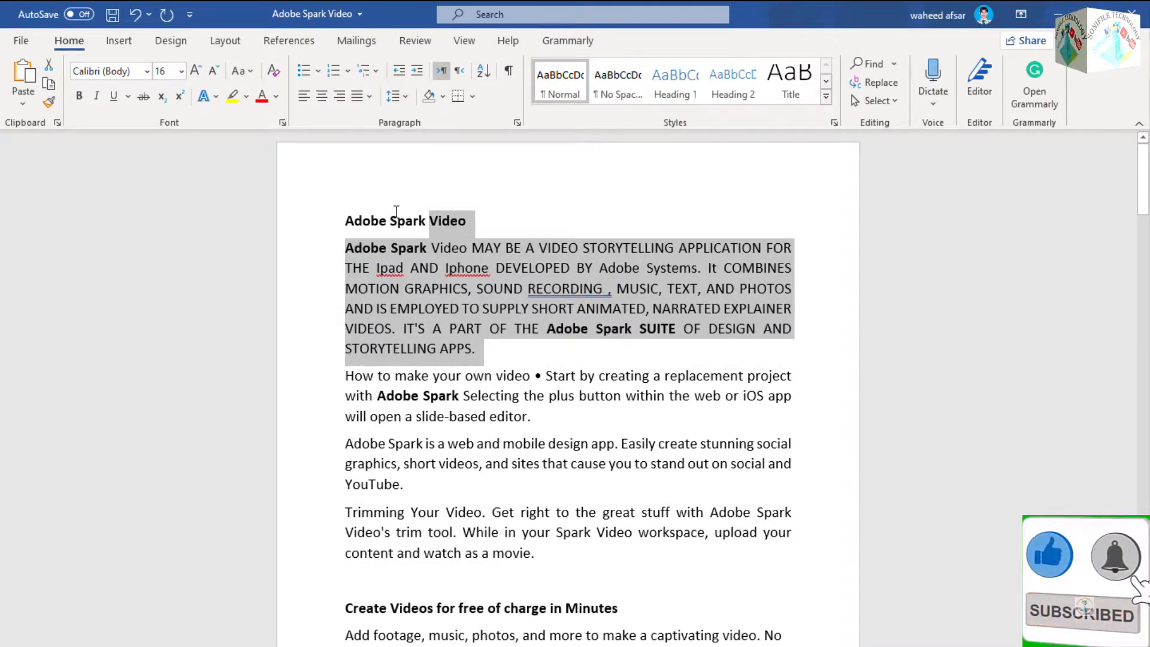
left_click(252, 78)
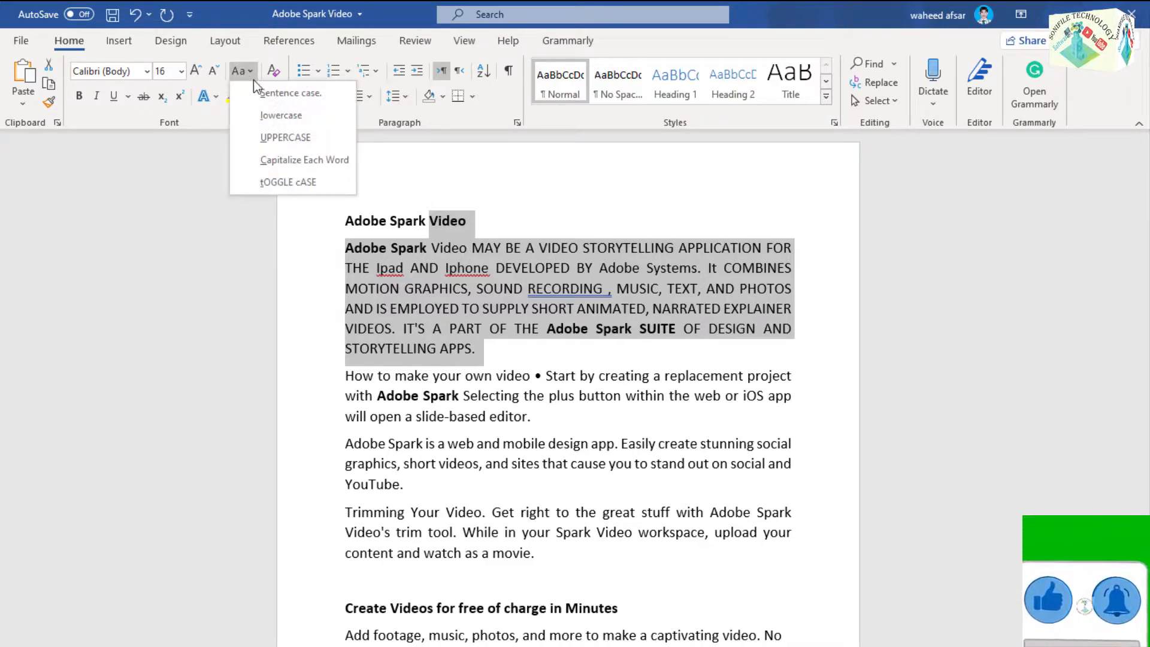
left_click(282, 115)
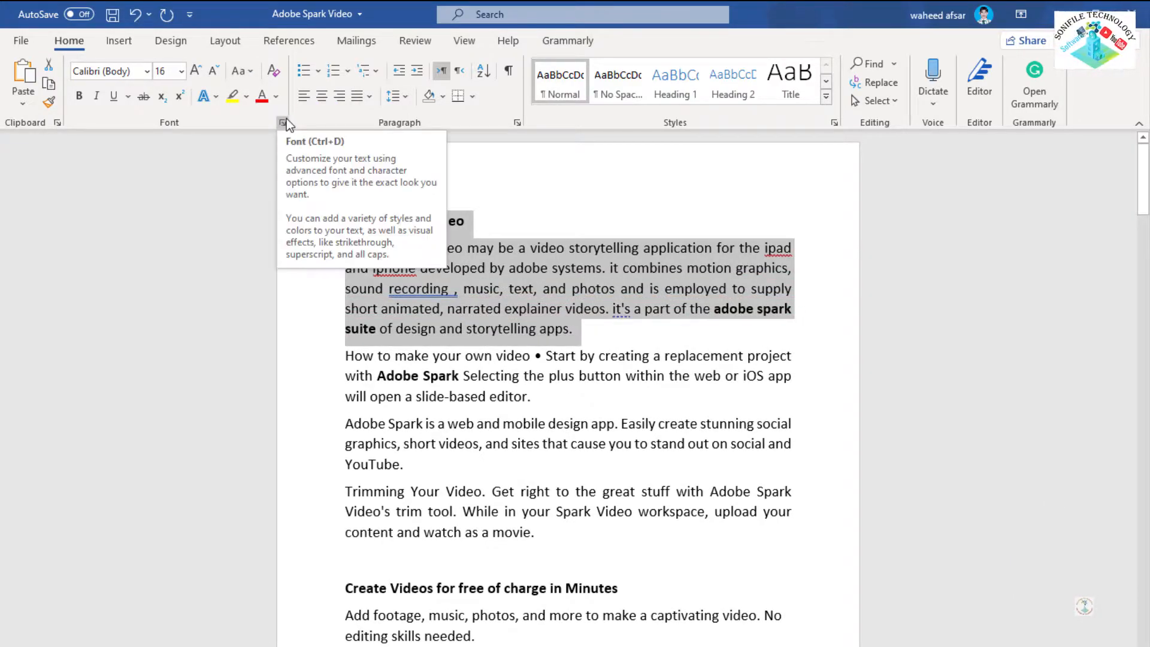
Switch the selected text to UPPERCASE and finally to Sentence case, and deselect it
left_click(242, 70)
left_click(282, 132)
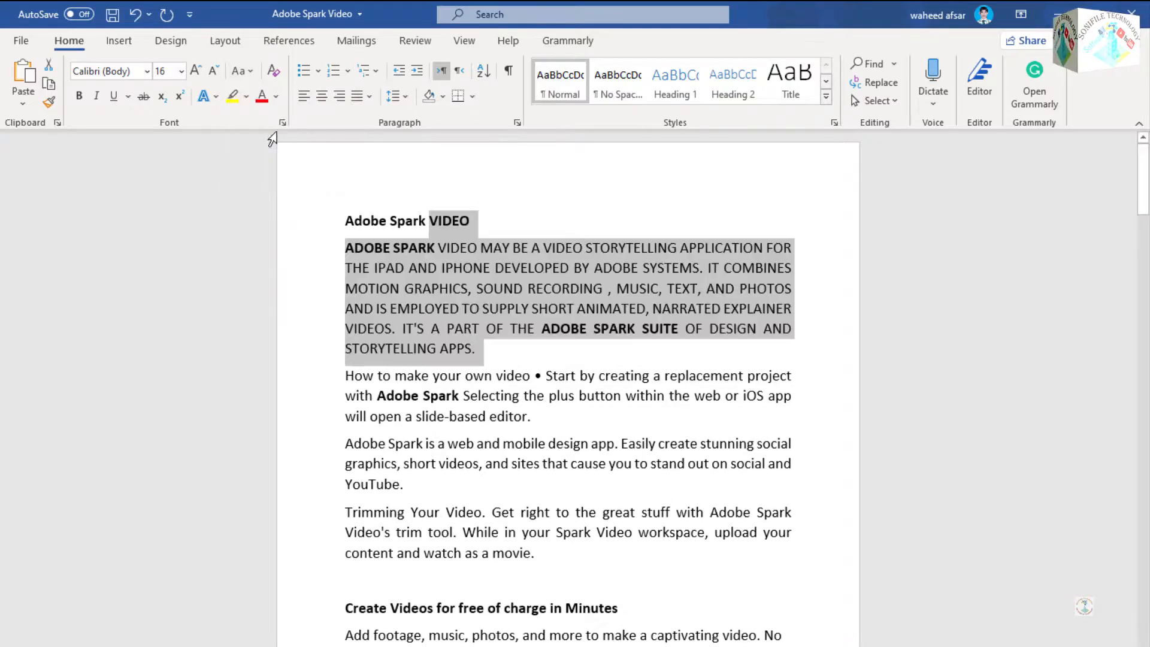
left_click(250, 72)
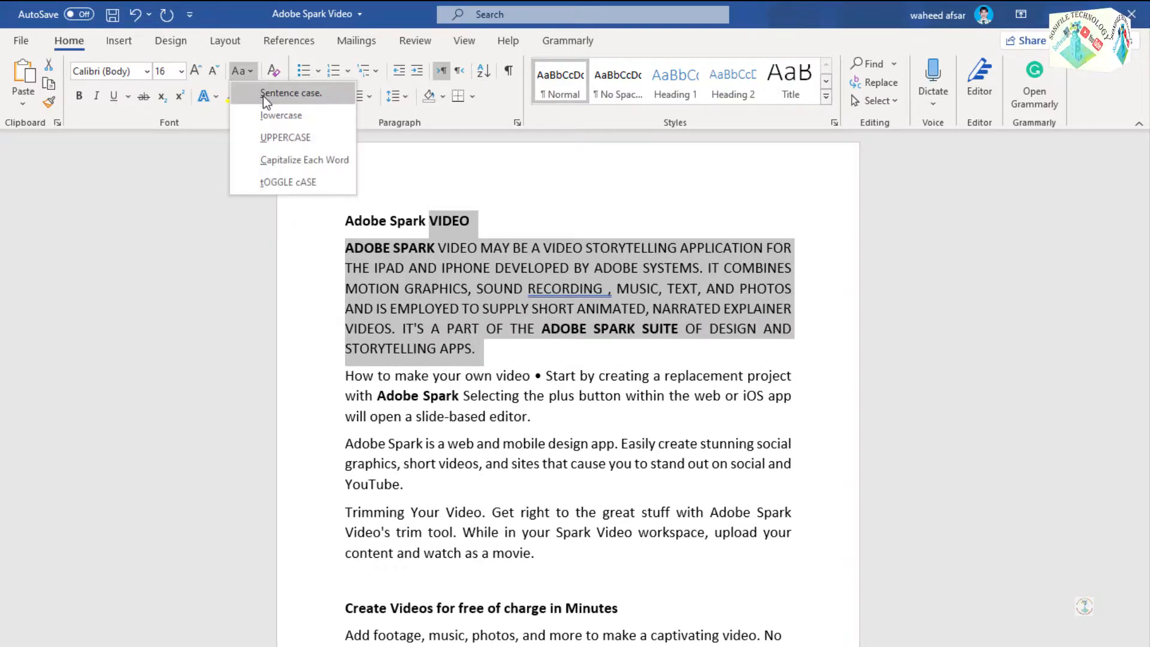
left_click(278, 95)
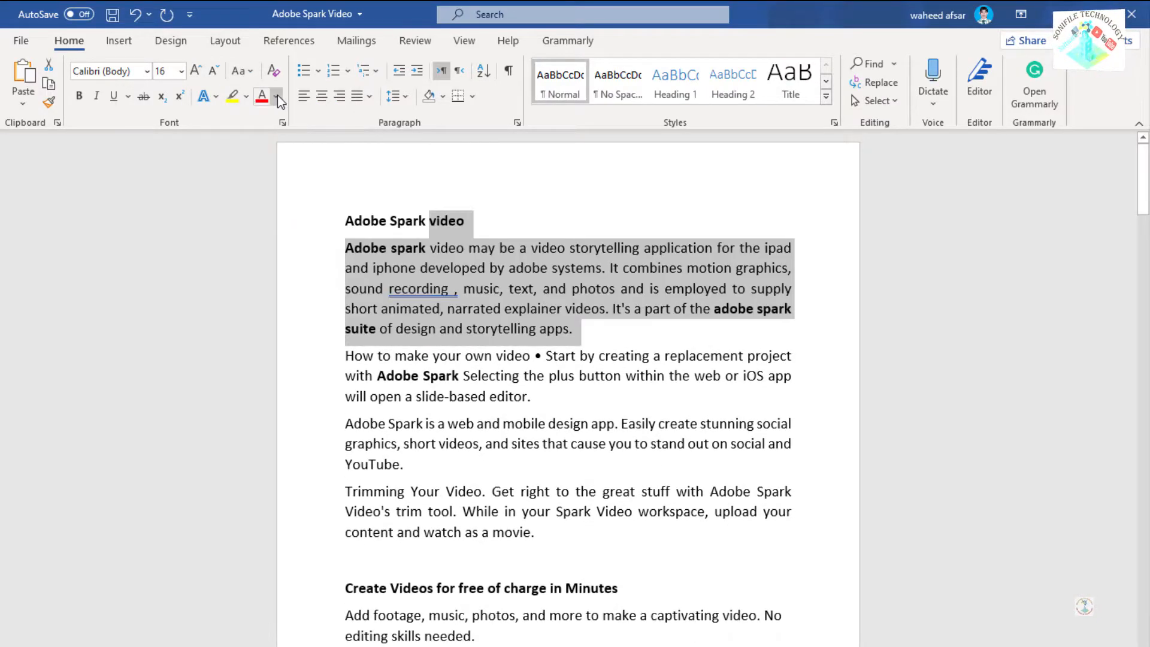
left_click(631, 311)
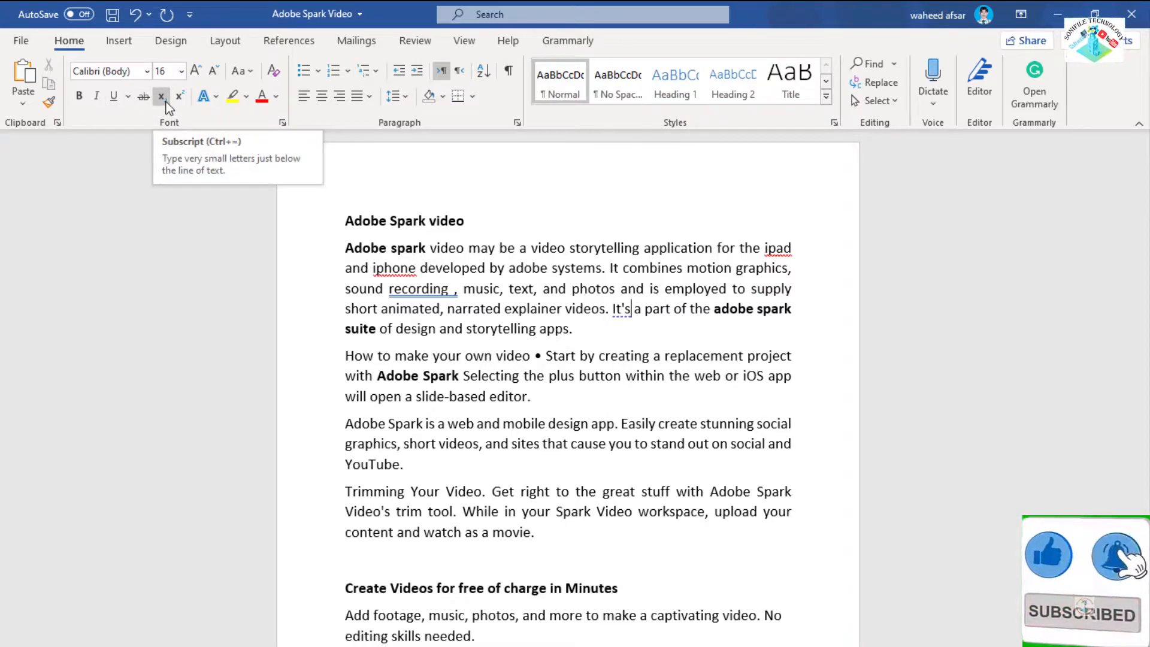
left_click(216, 98)
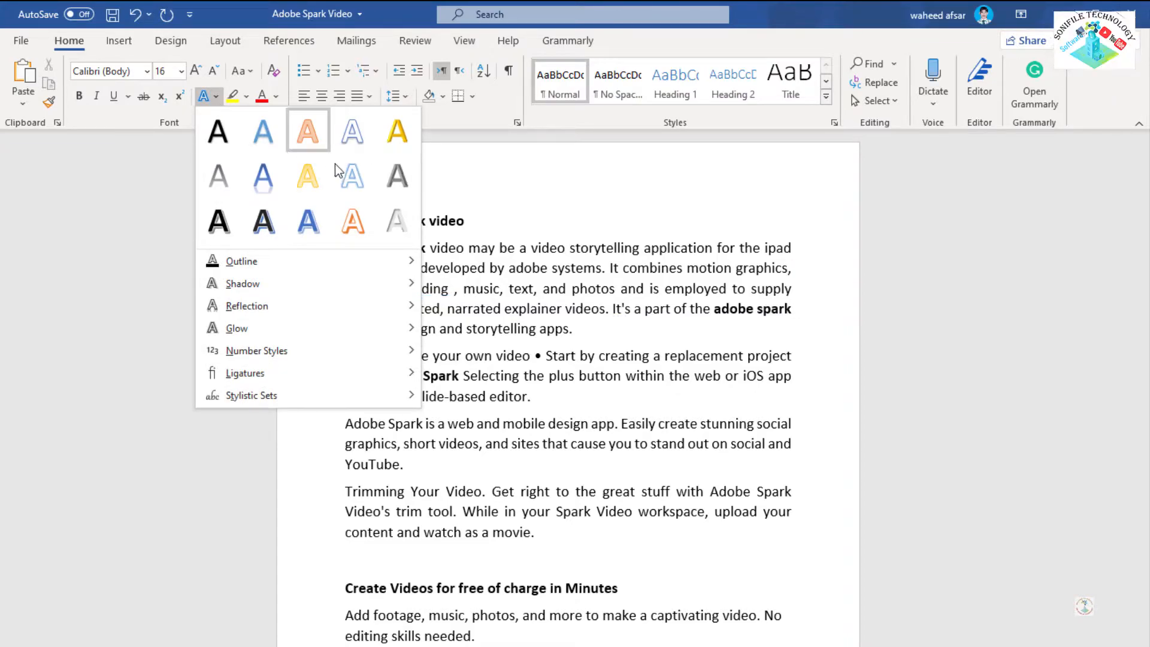
left_click(264, 258)
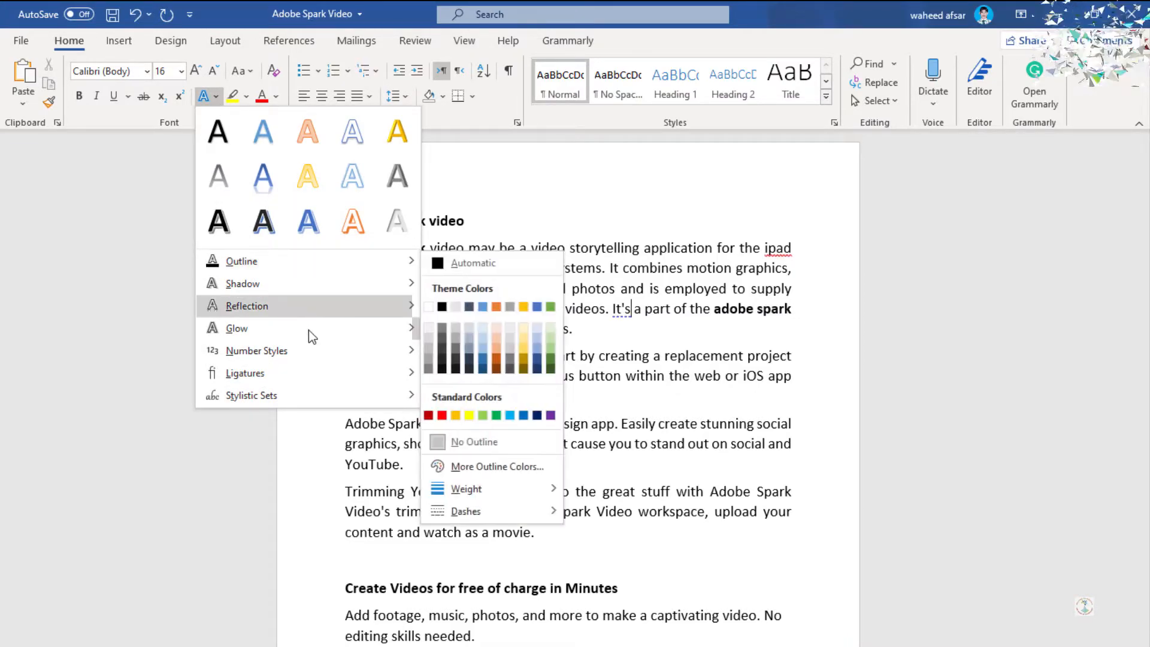
left_click(246, 97)
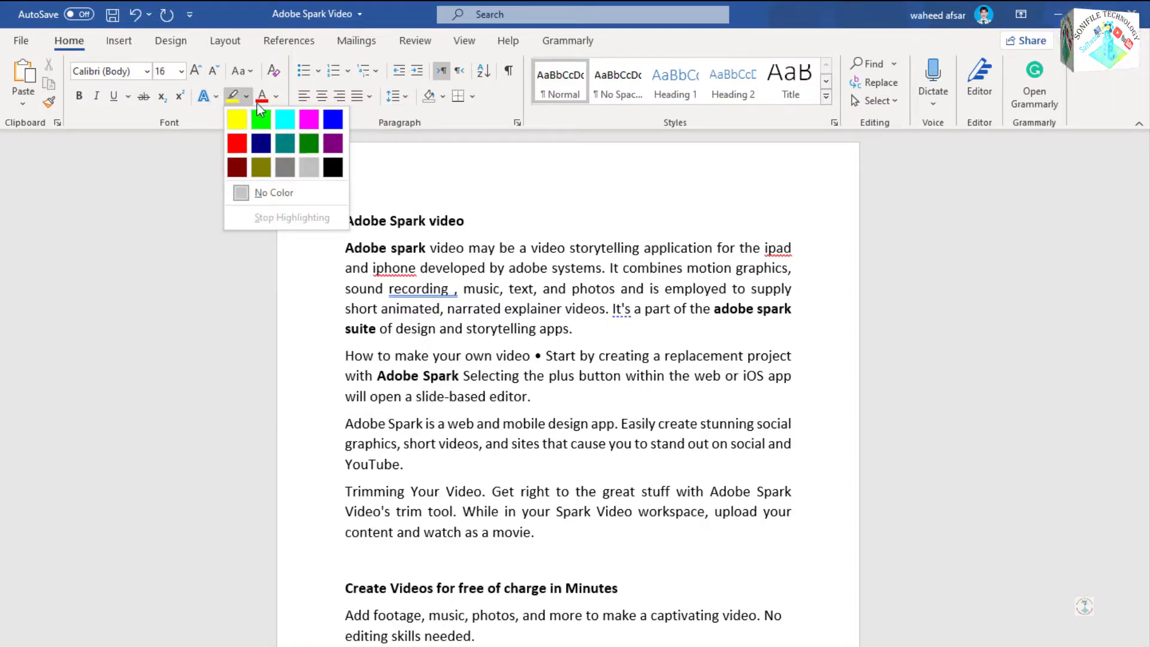
left_click(277, 98)
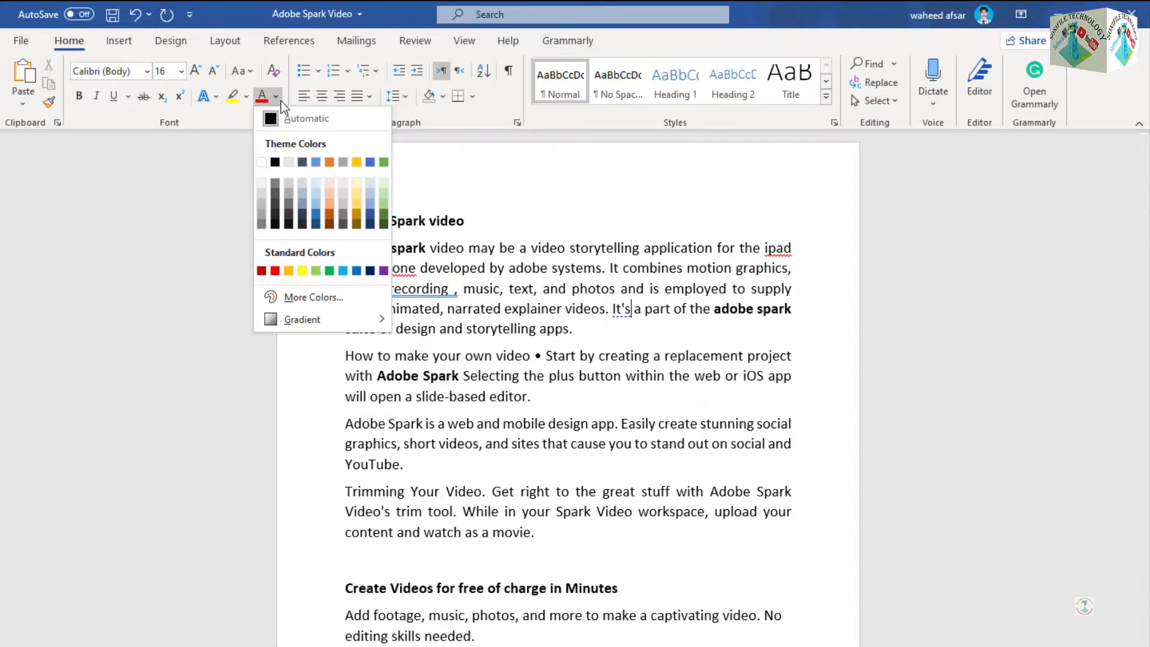
Highlight in bright green "Spark video" in the title, parts of the first paragraph, and "own video" through "plus button" in the second paragraph
left_click(246, 97)
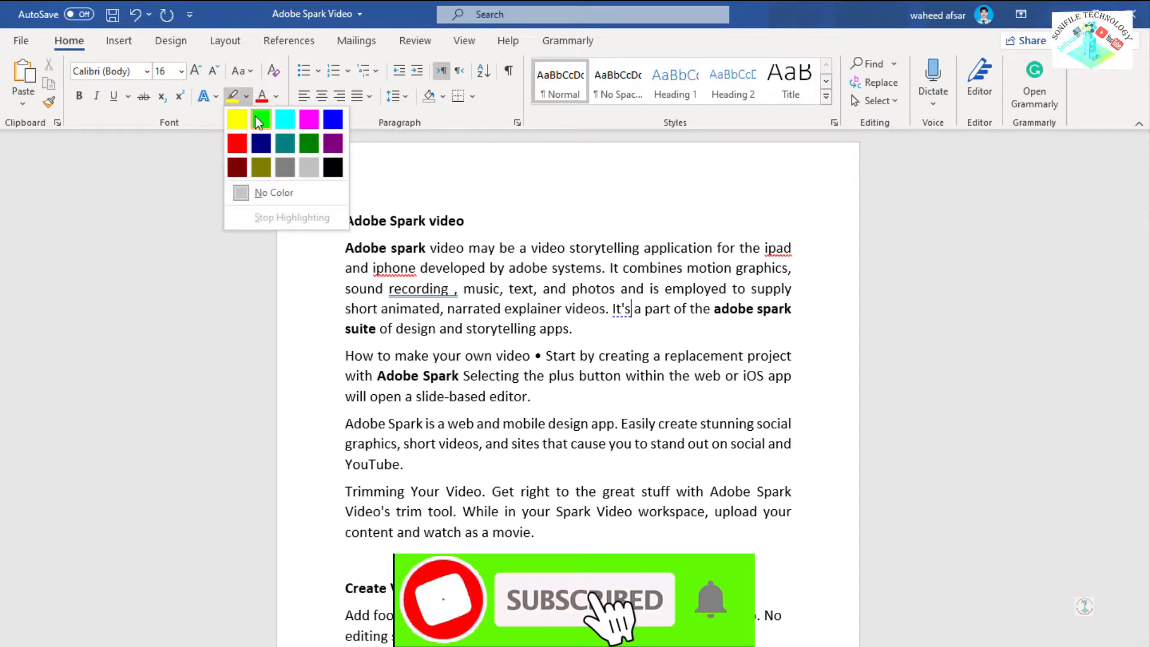
left_click(254, 116)
left_click_drag(390, 220, 570, 329)
left_click_drag(465, 356, 621, 376)
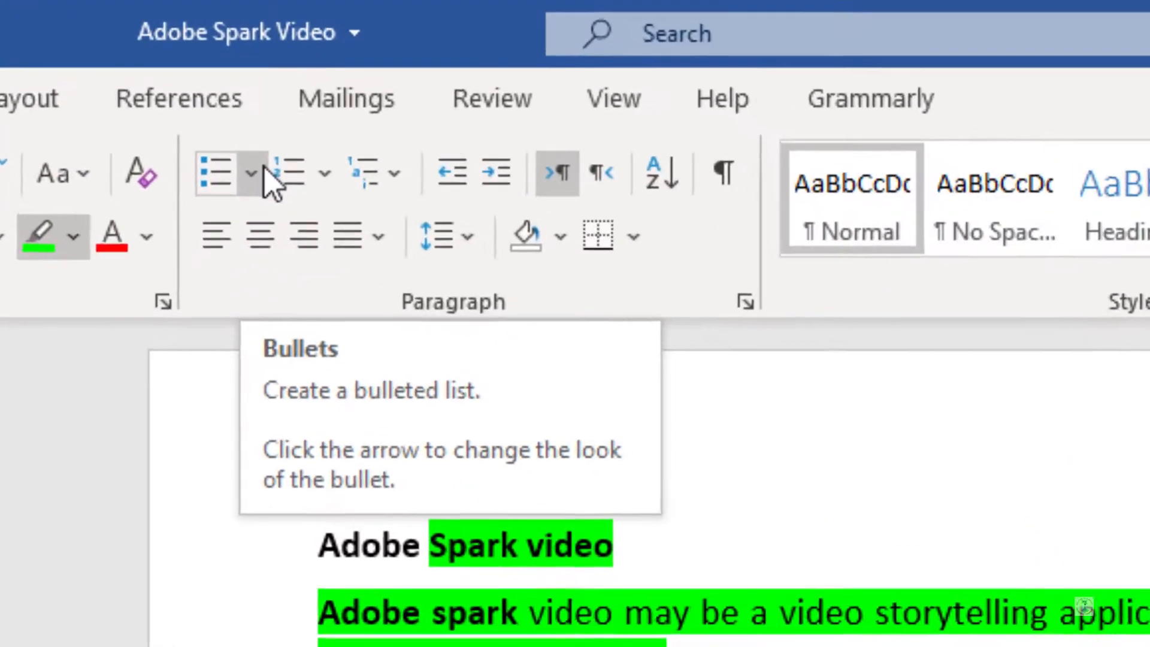
Examine the available bullet, numbering, multilevel list, justification and line spacing options
left_click(264, 172)
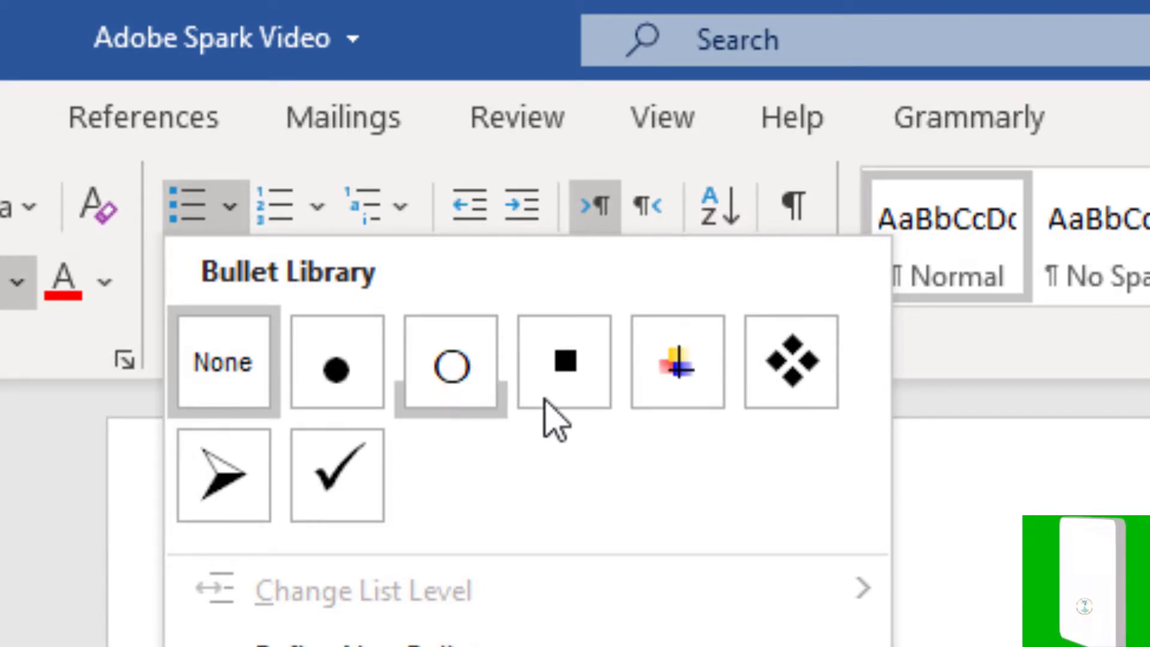
left_click(1065, 488)
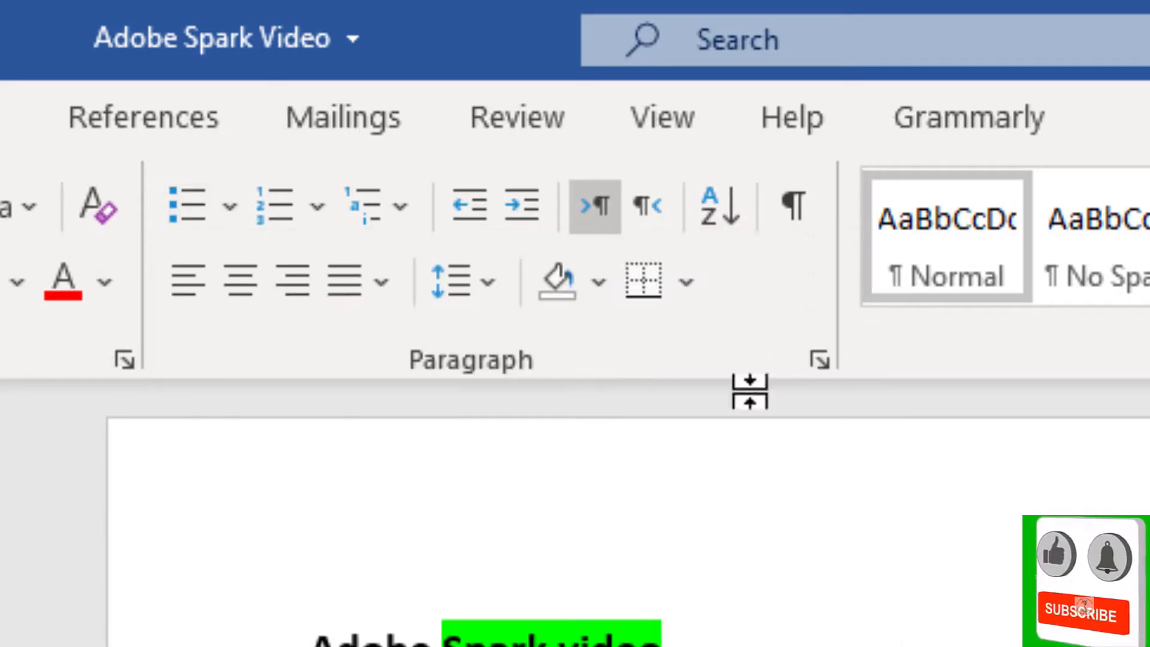
left_click(328, 206)
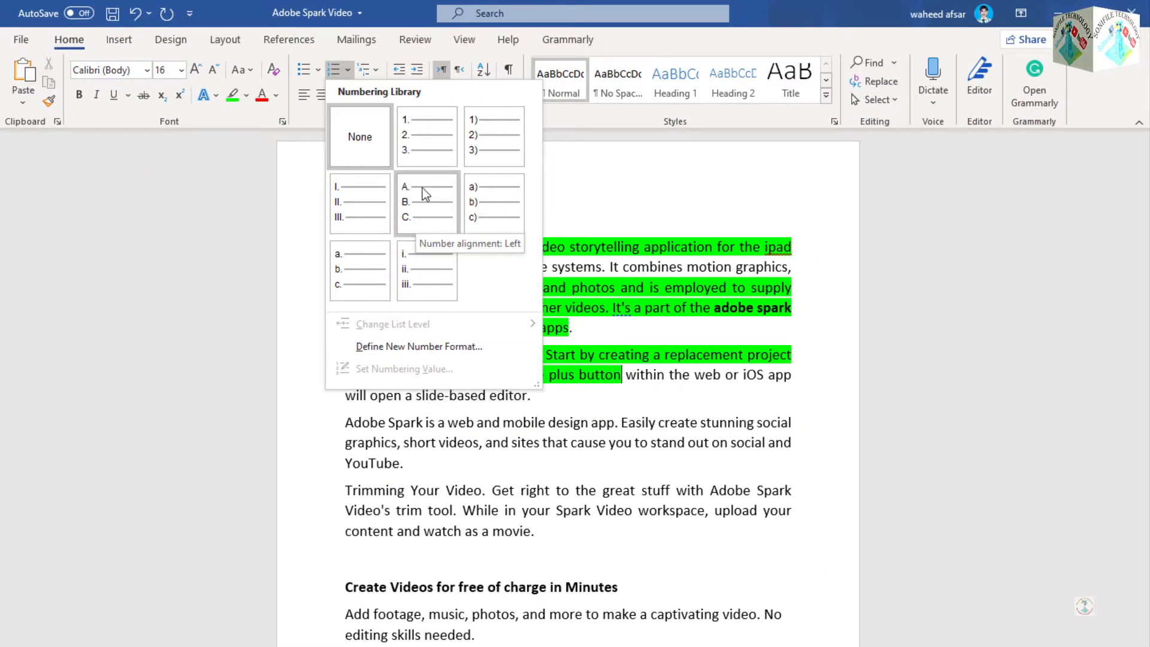
left_click(587, 398)
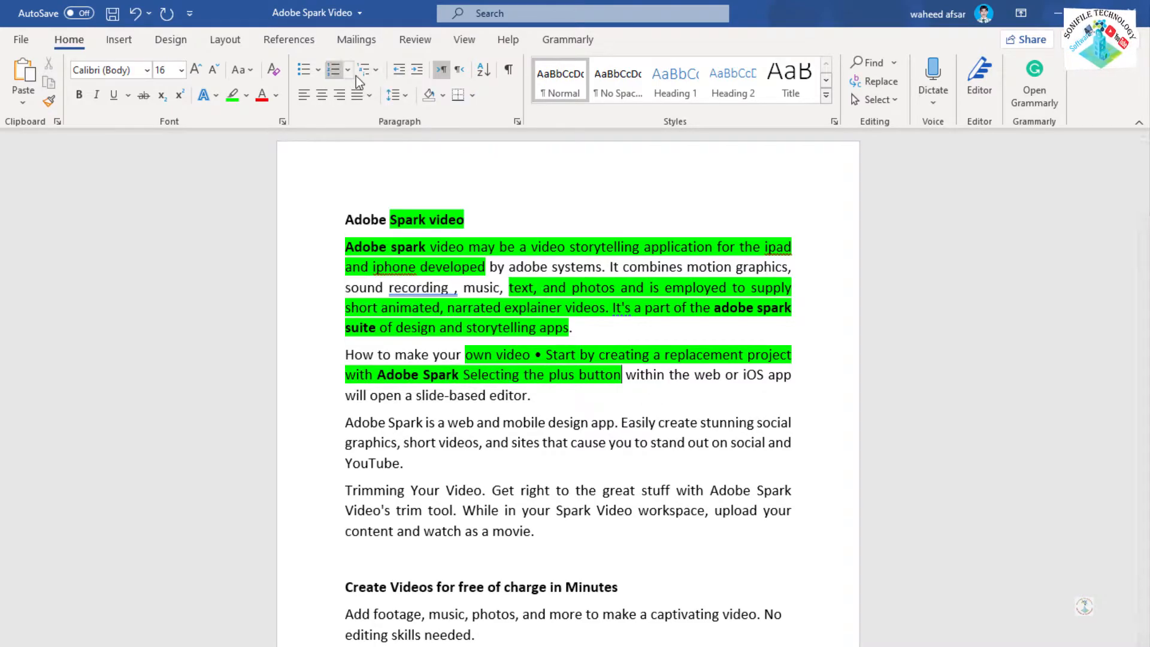
left_click(377, 69)
mouse_move(464, 332)
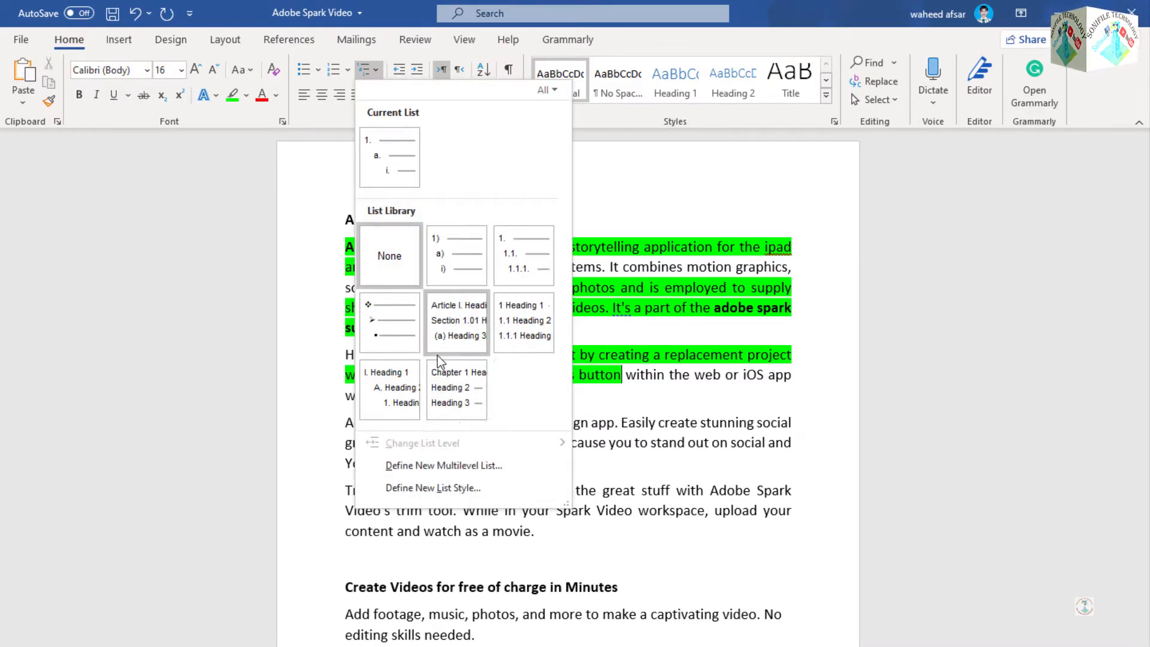
left_click(607, 381)
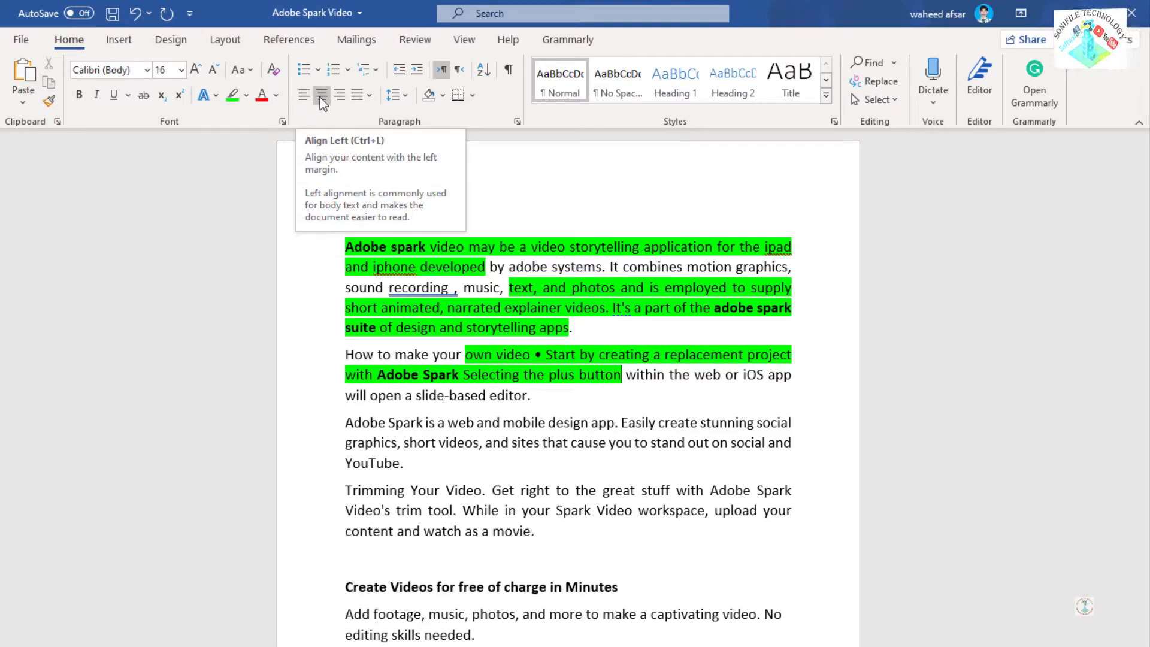
left_click(366, 95)
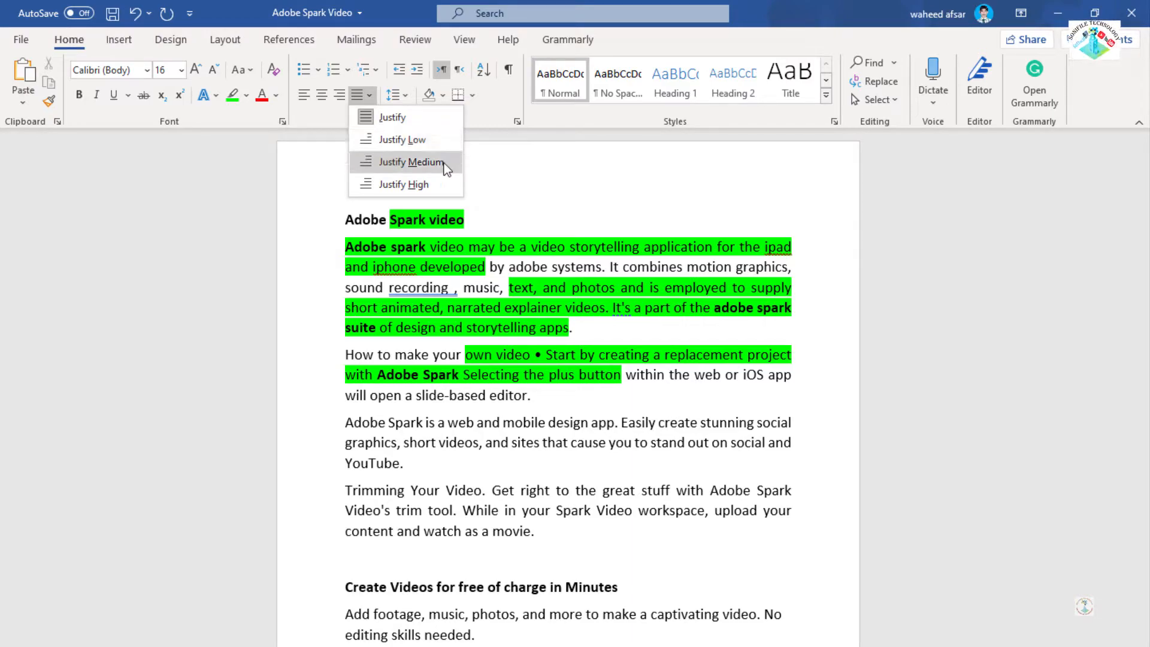
left_click(498, 245)
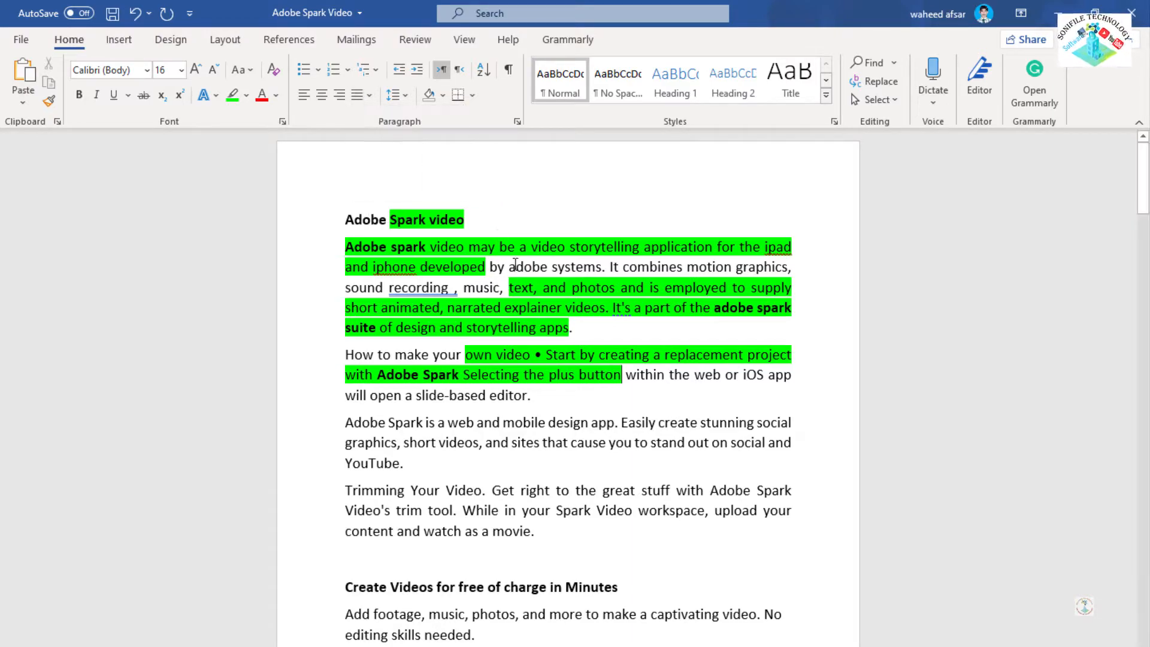
left_click(406, 96)
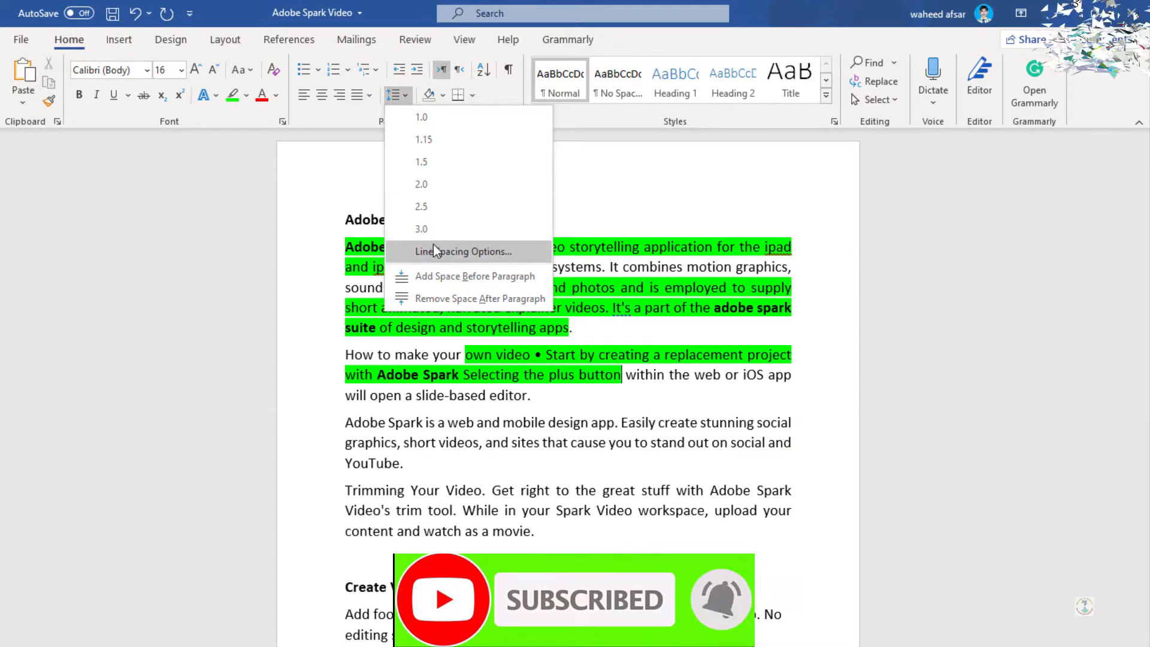
Increase the indent of the "How to make your own video" paragraph by five levels
left_click(404, 70)
left_click(418, 71)
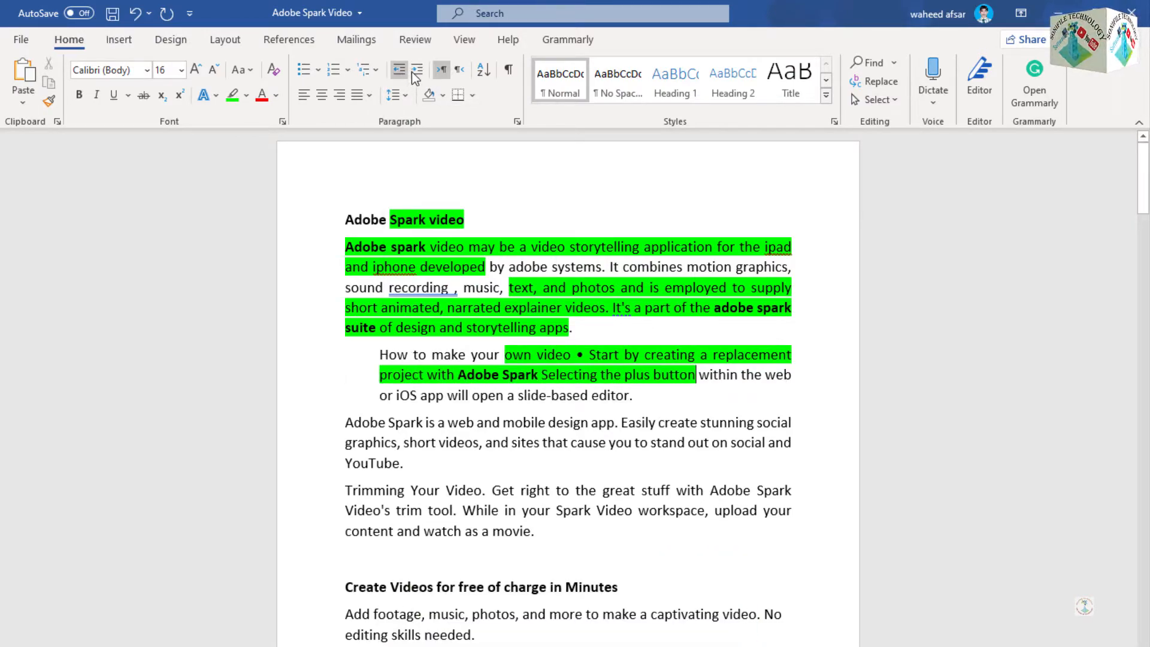
left_click(416, 70)
left_click(415, 69)
left_click(414, 69)
left_click(414, 70)
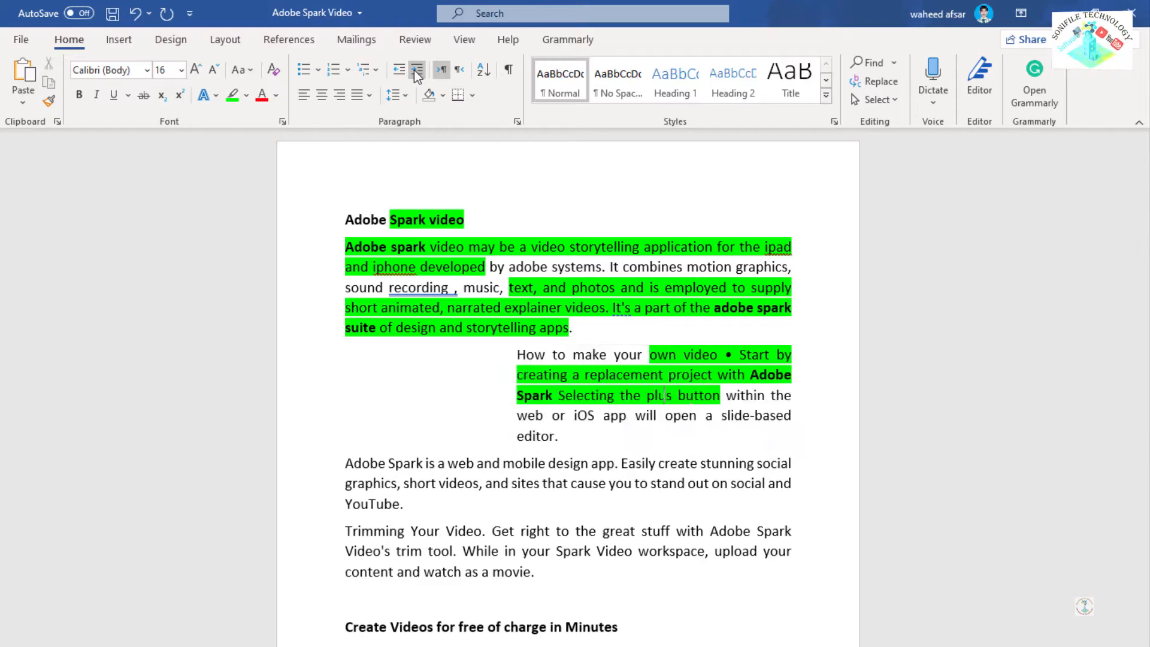
Decrease the indent of the "How to make your own video" paragraph back to the page margin
left_click(397, 69)
left_click(397, 70)
left_click(396, 70)
left_click(397, 69)
left_click(397, 69)
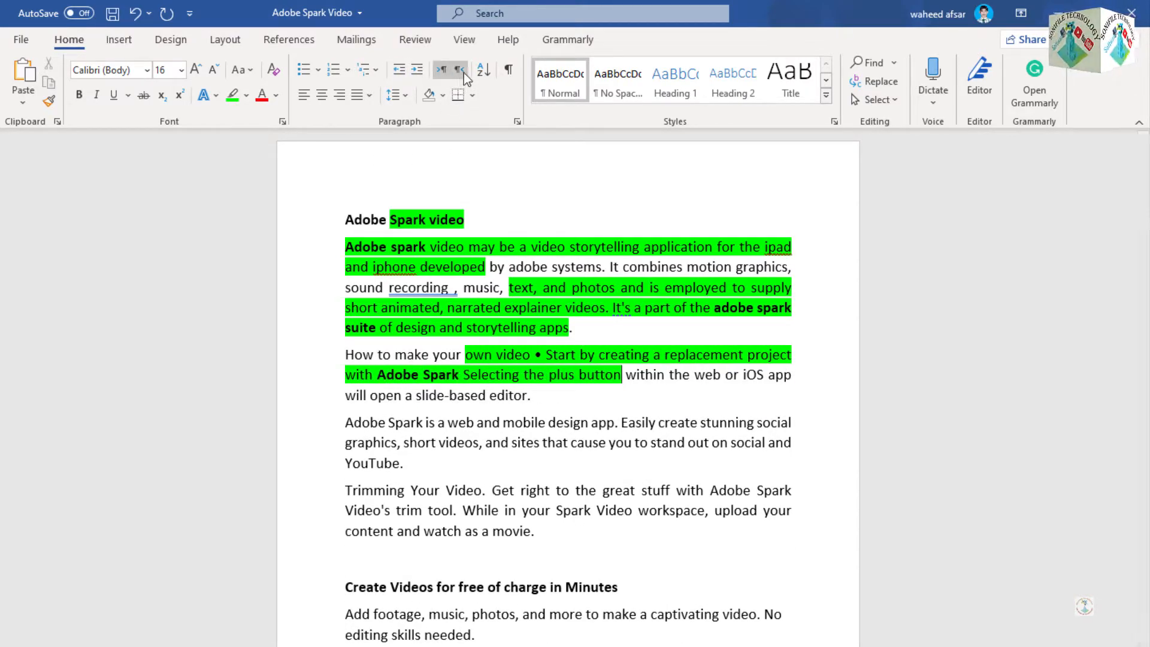
Shade the "How to make your own video" paragraph dark green, change the shading to light orange, and apply All Borders
left_click(443, 95)
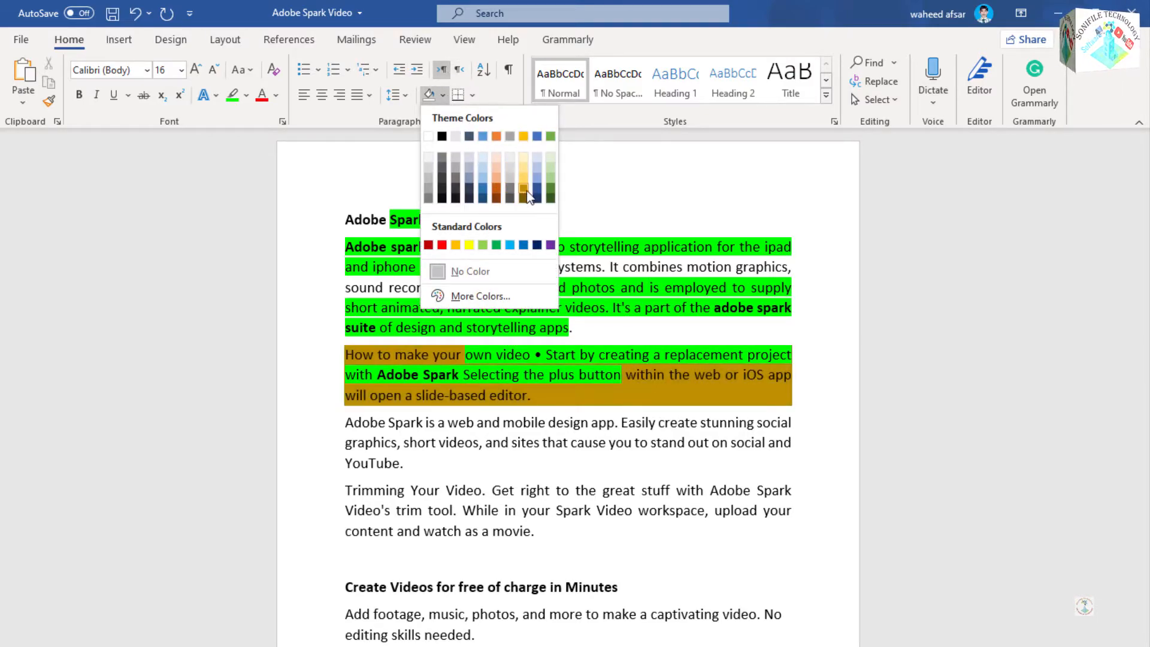
left_click(550, 190)
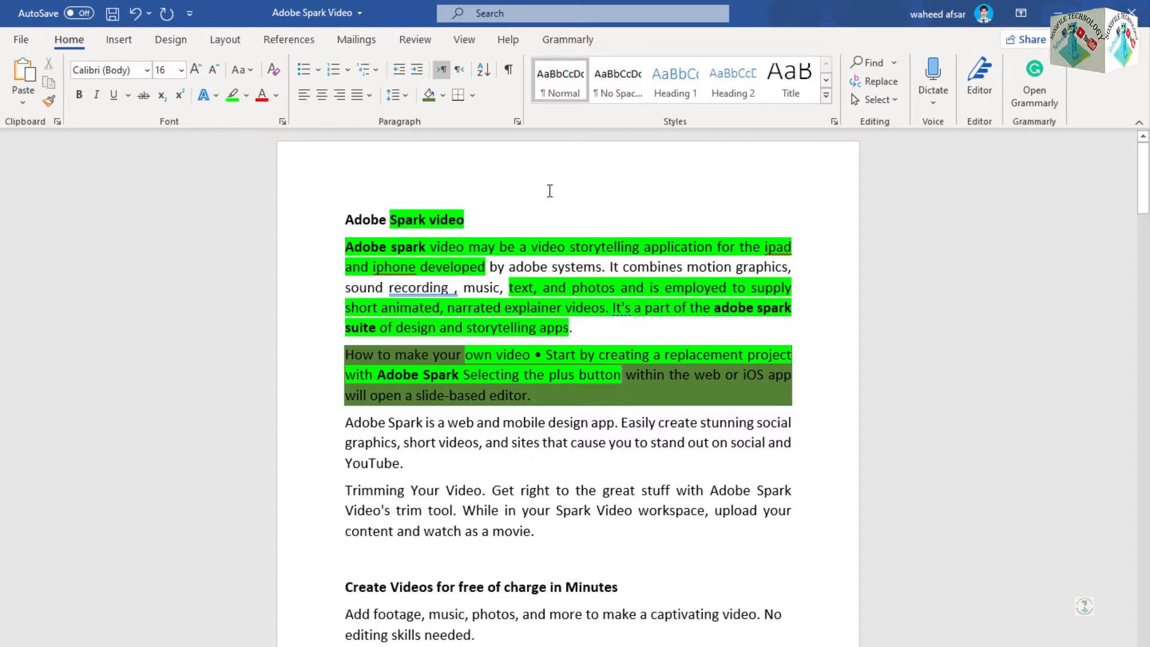
left_click(442, 96)
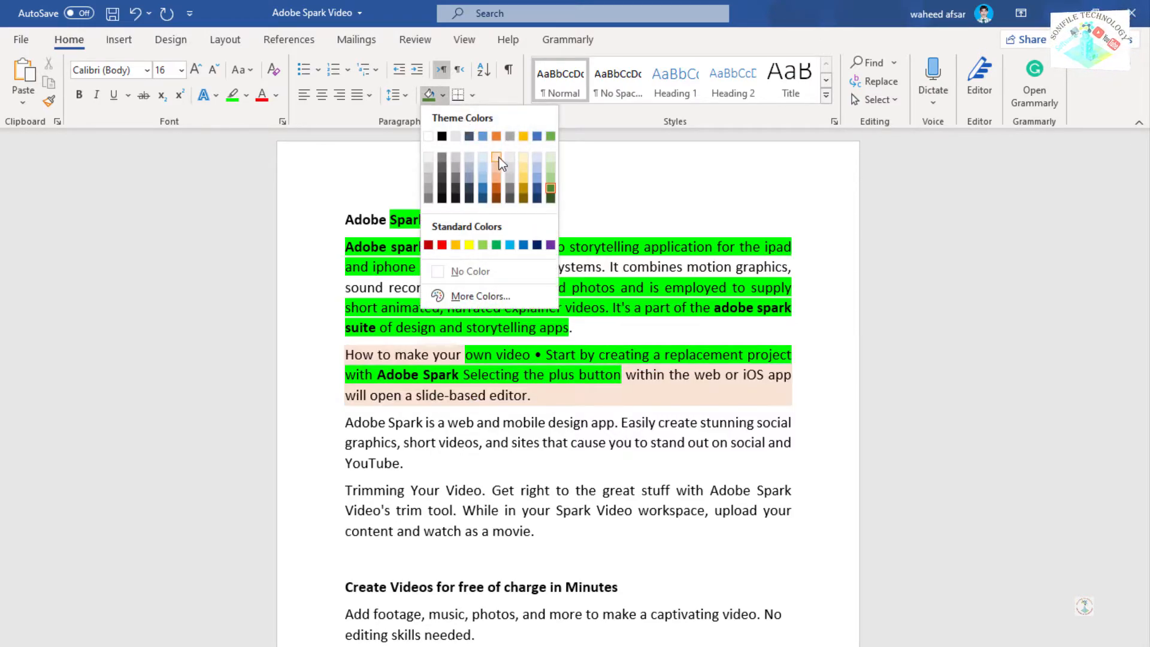
left_click(500, 173)
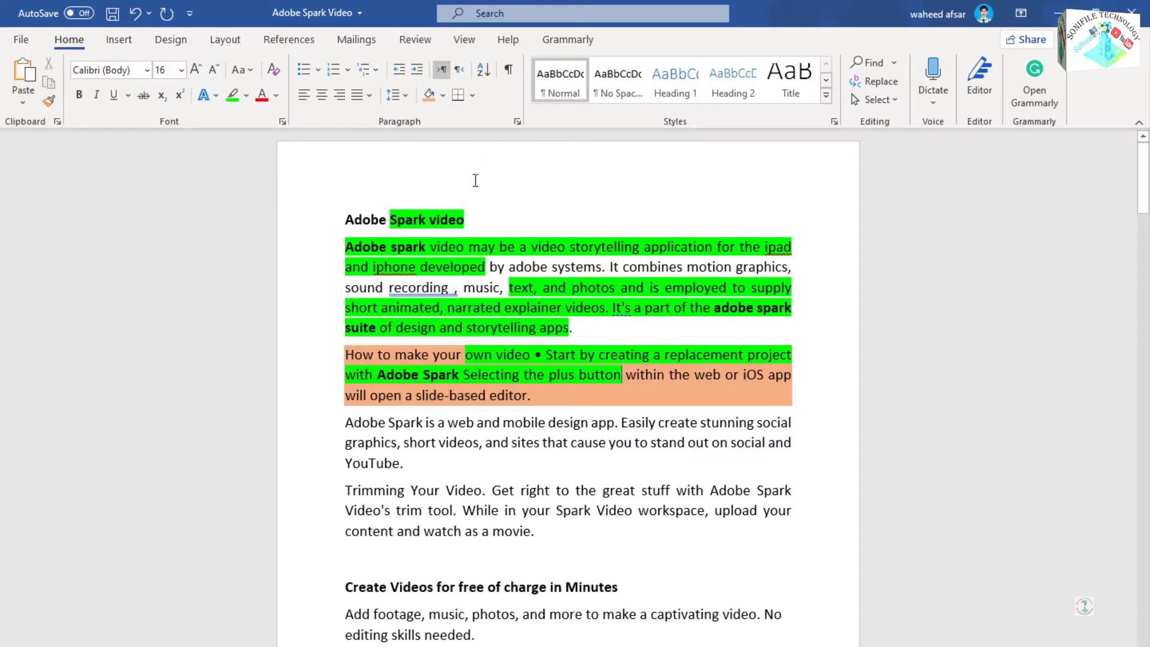
left_click(473, 97)
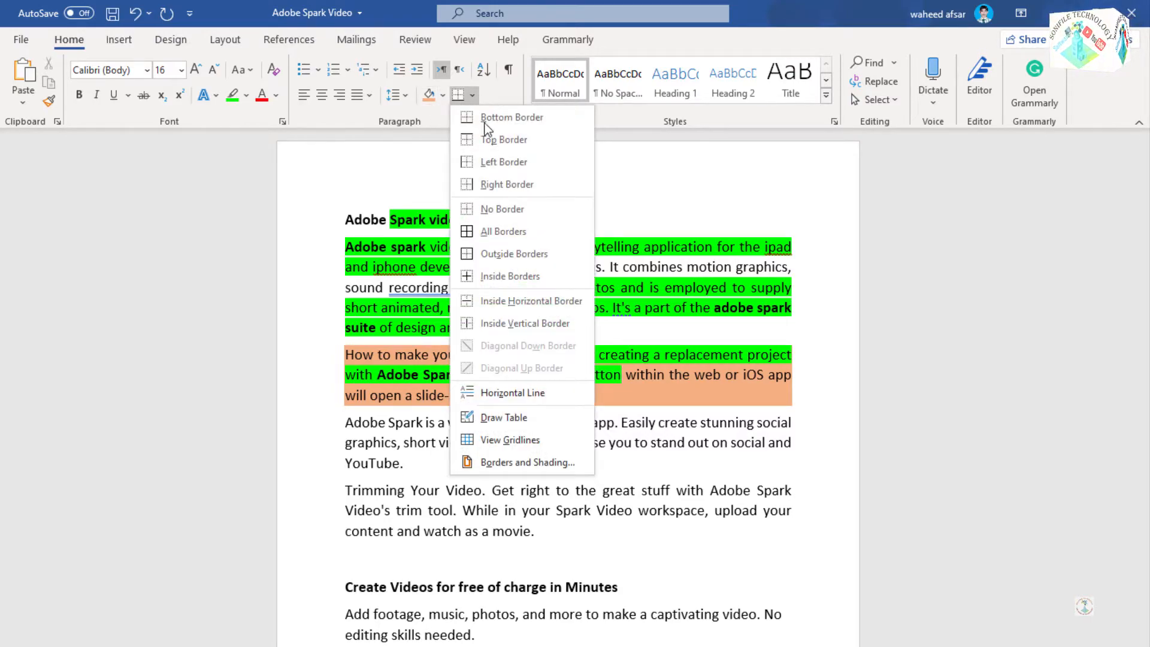
left_click(510, 231)
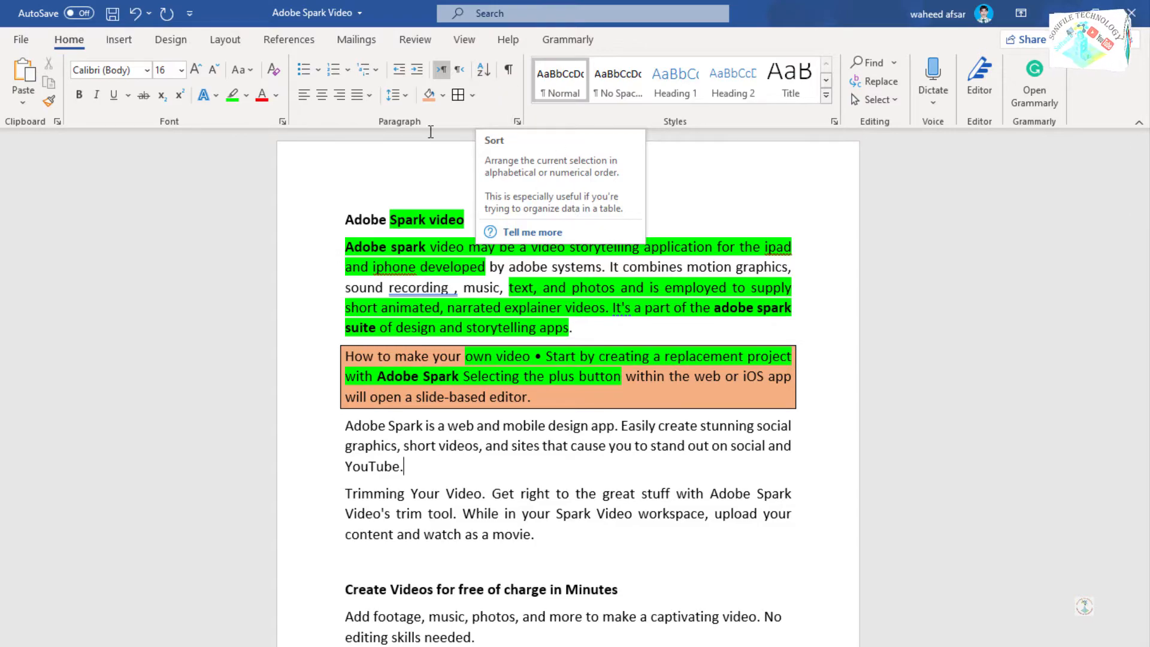
left_click(484, 70)
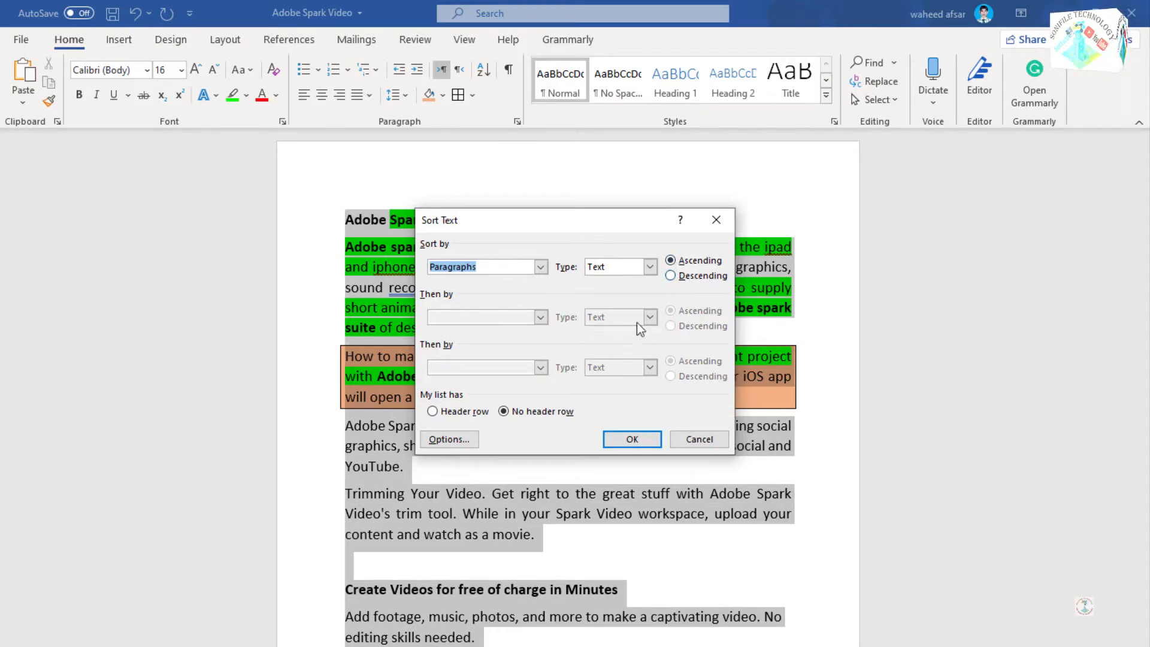
left_click(650, 269)
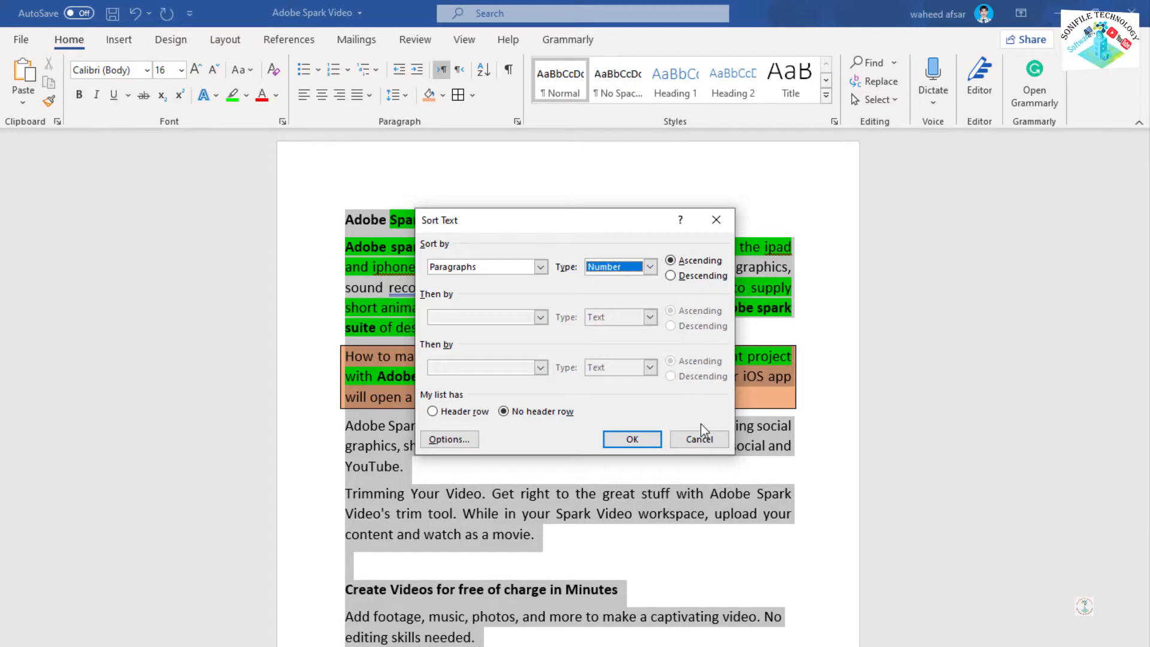
left_click(699, 439)
left_click(544, 282)
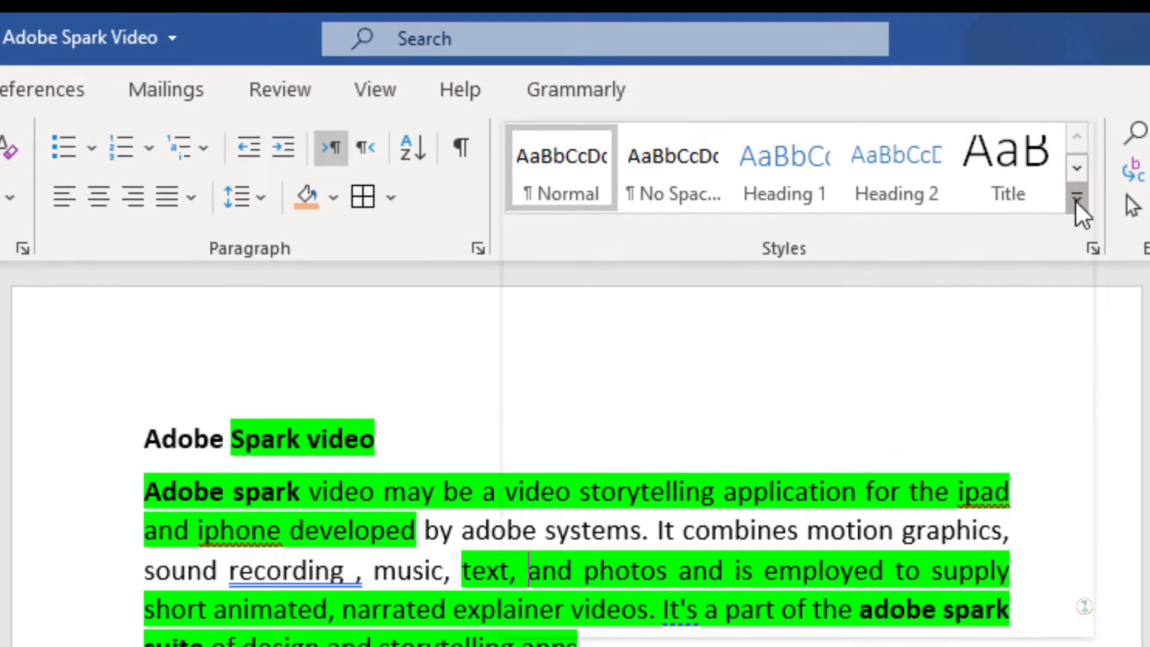
left_click(866, 112)
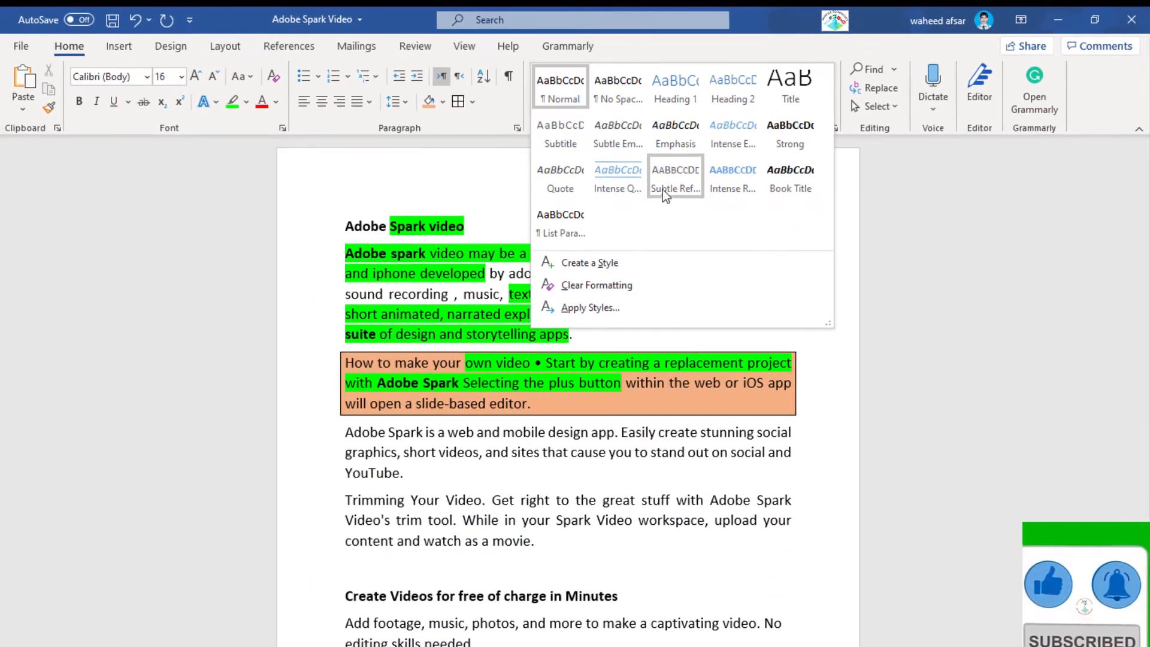
left_click(919, 195)
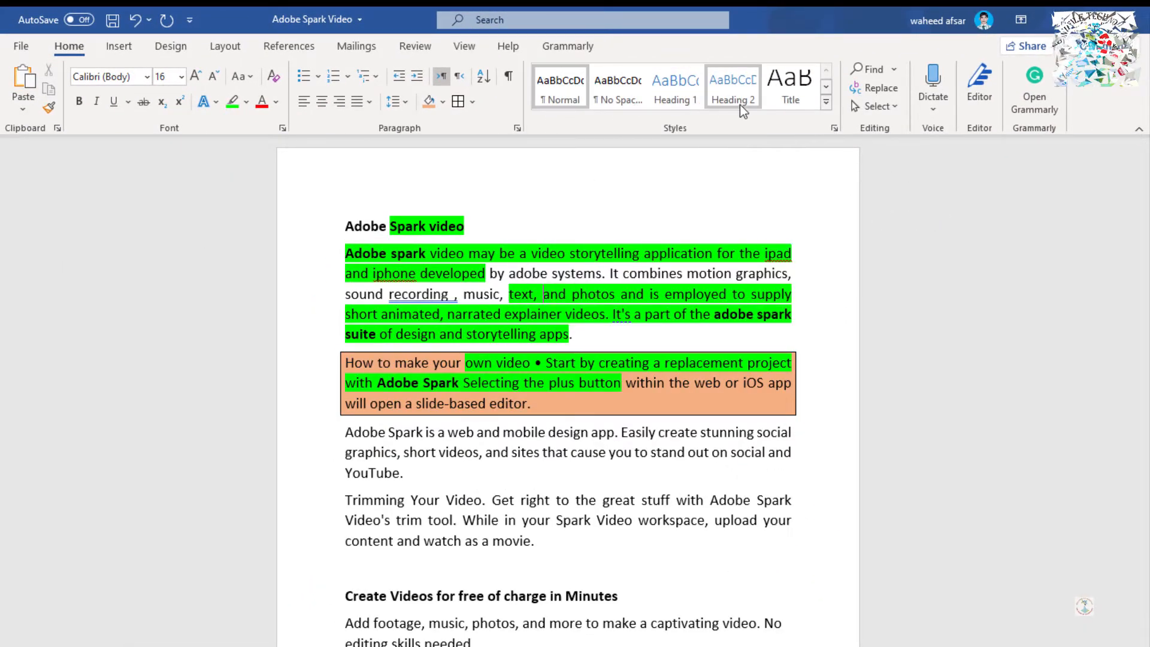
left_click(825, 102)
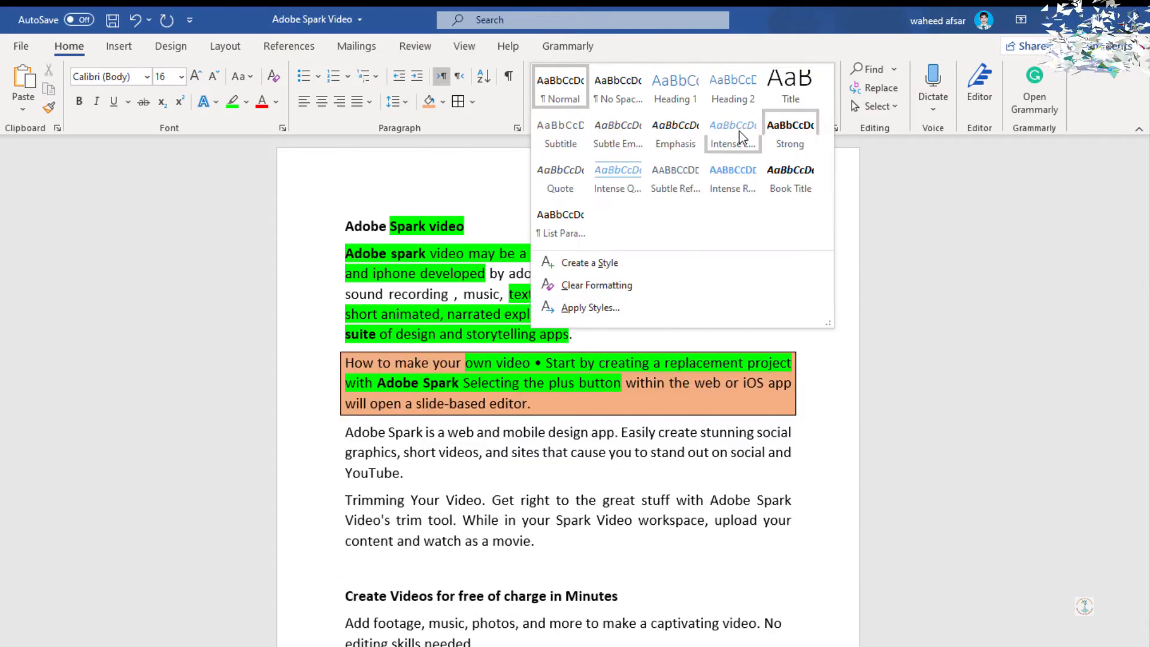
left_click(898, 196)
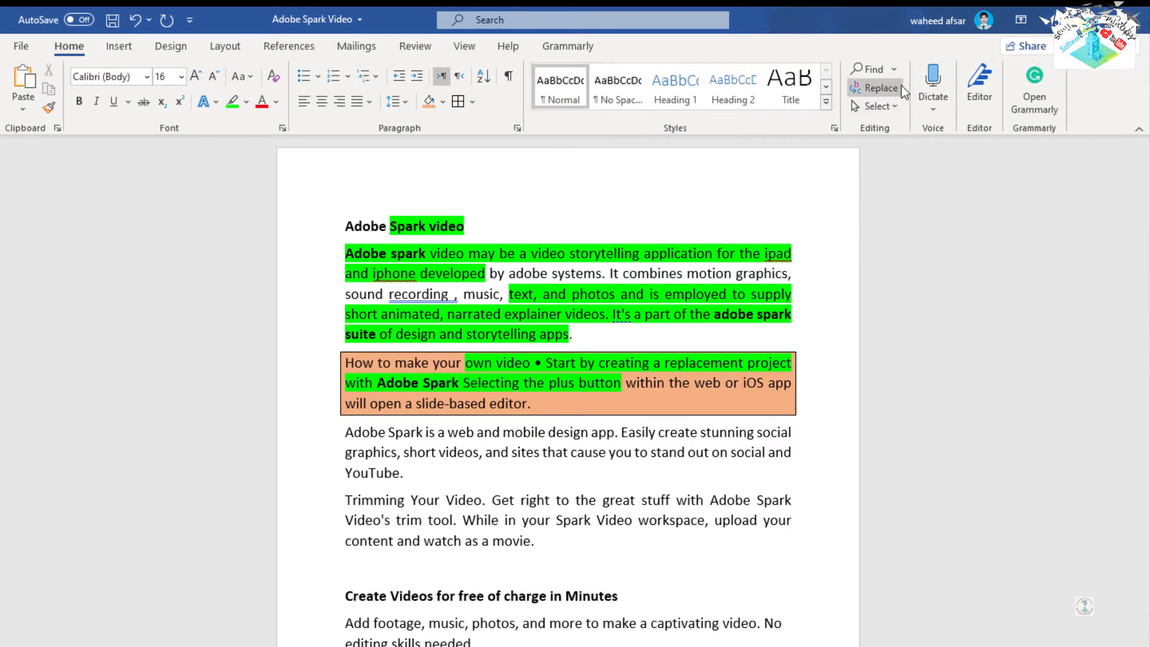
Search the document for "video", browse the highlighted matches, and close the search
left_click(895, 69)
left_click(871, 88)
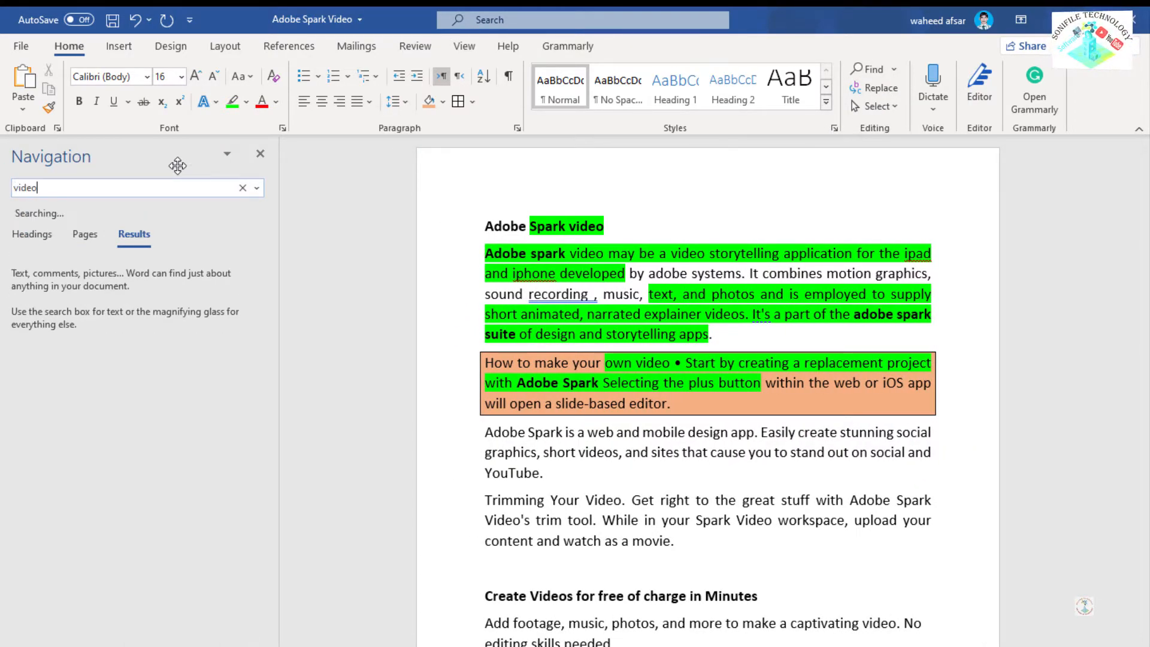
scroll(682, 503, "down", 12)
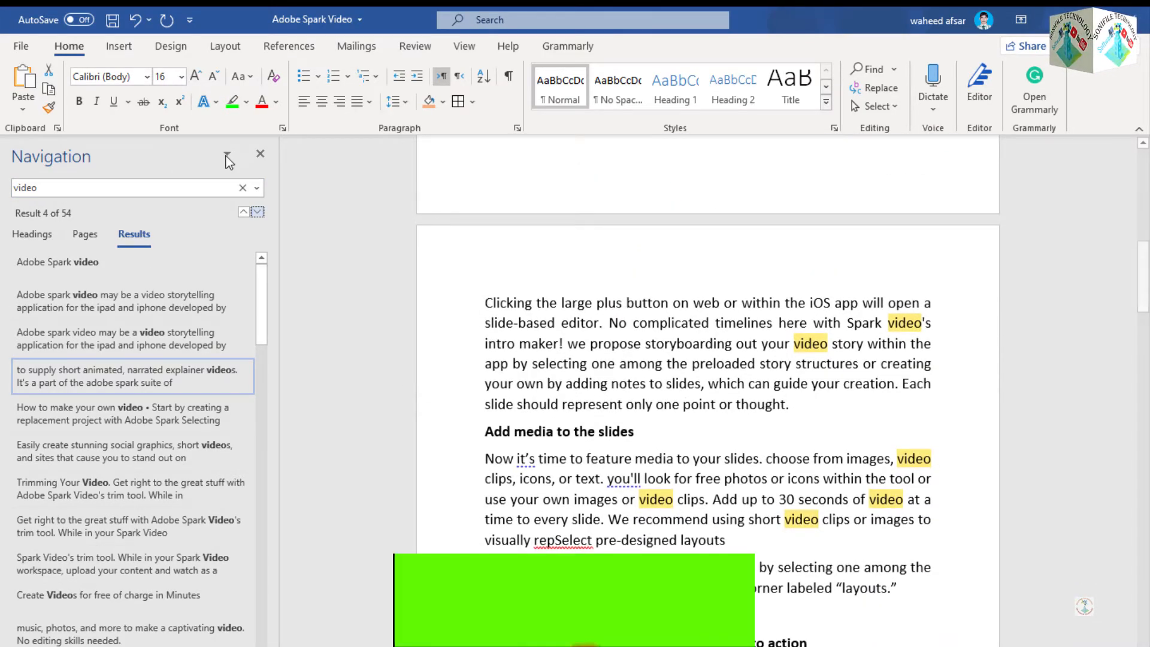
left_click(262, 152)
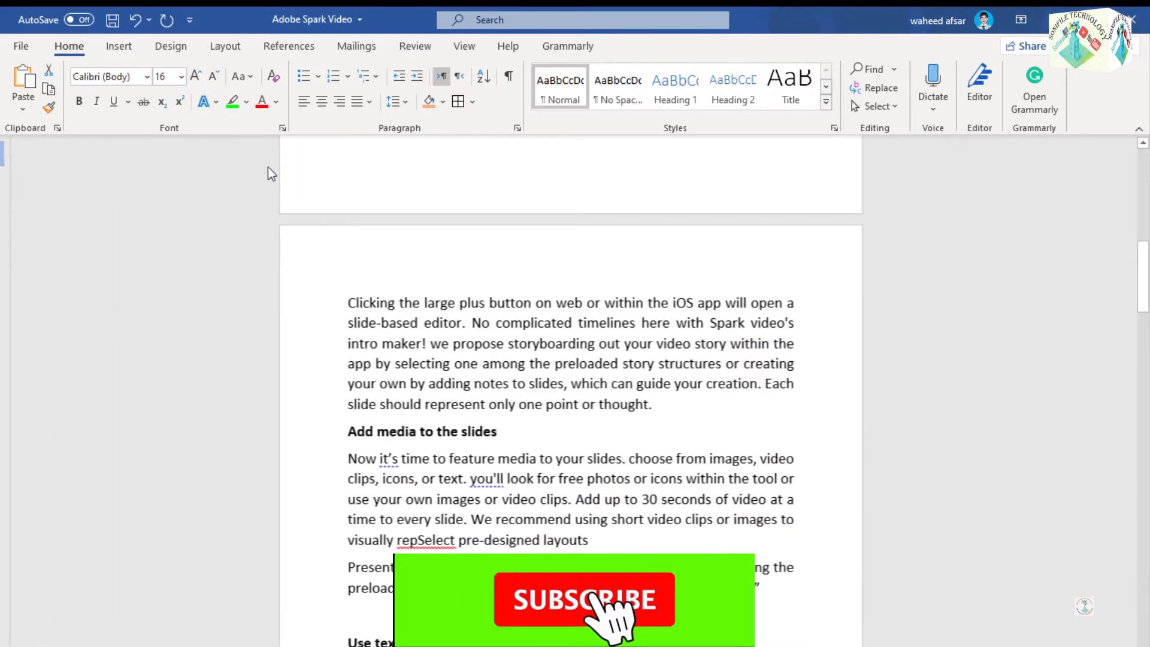
Replace every occurrence of "video" with "videos" throughout the document, continuing the search from the beginning
left_click(893, 89)
left_click(484, 308)
left_click(460, 356)
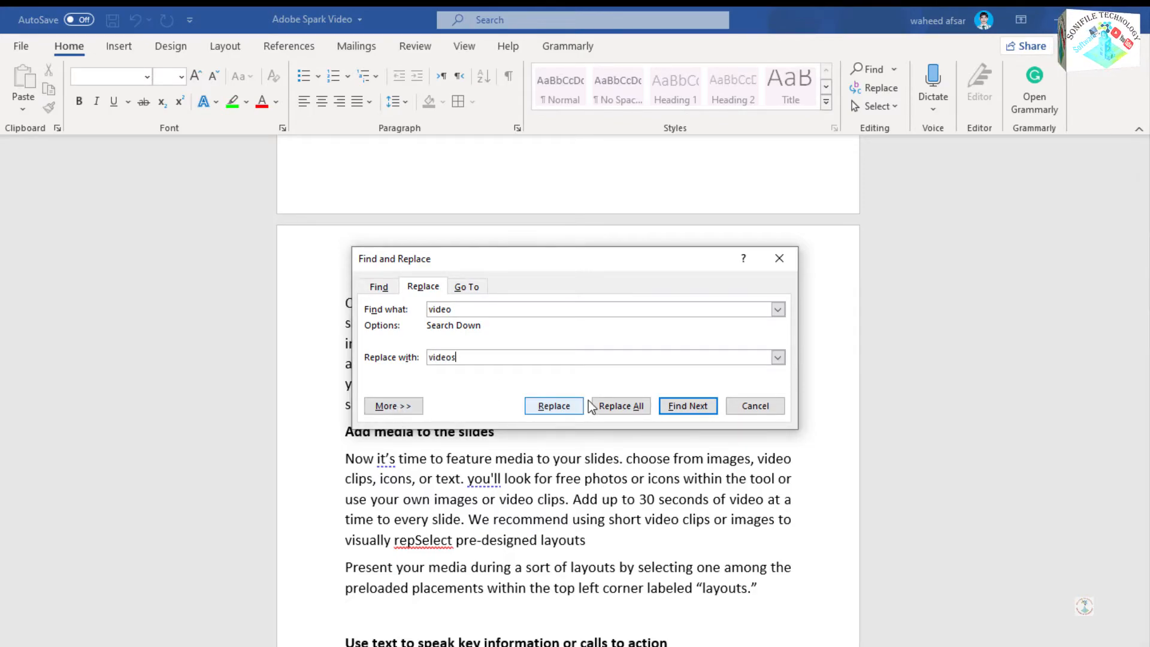
left_click(687, 406)
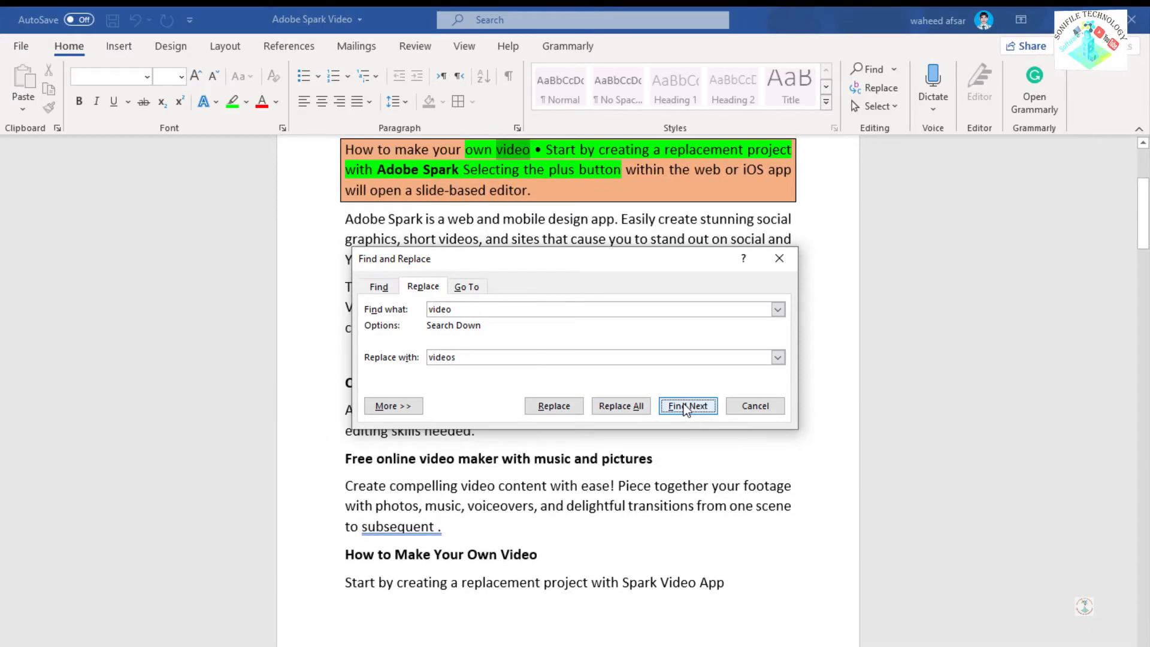
left_click(620, 406)
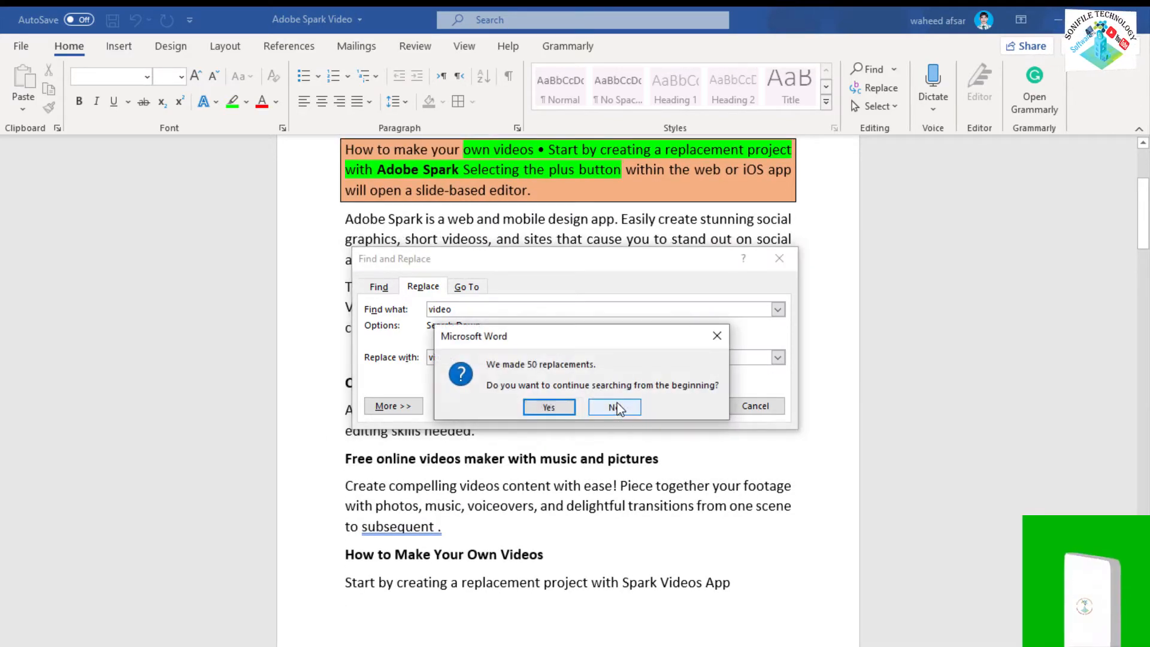
left_click(551, 407)
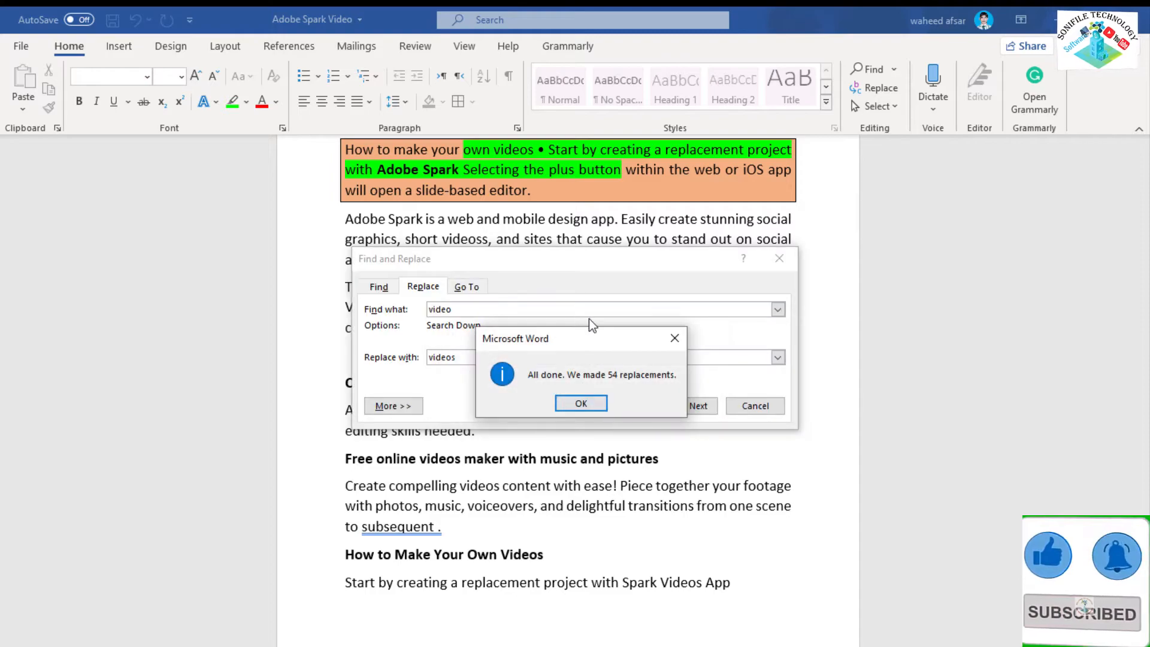
left_click(584, 404)
left_click(779, 258)
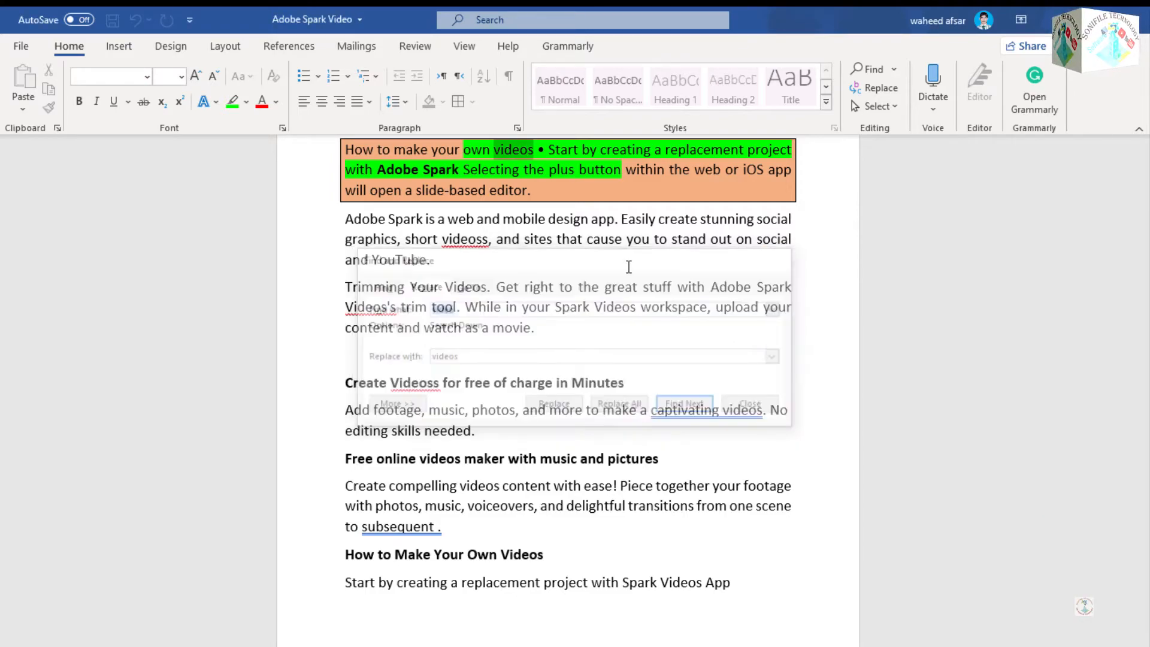
Place the cursor at the end of the "Adobe Spark videos" title and select all of the document's text
scroll(628, 267, "up", 4)
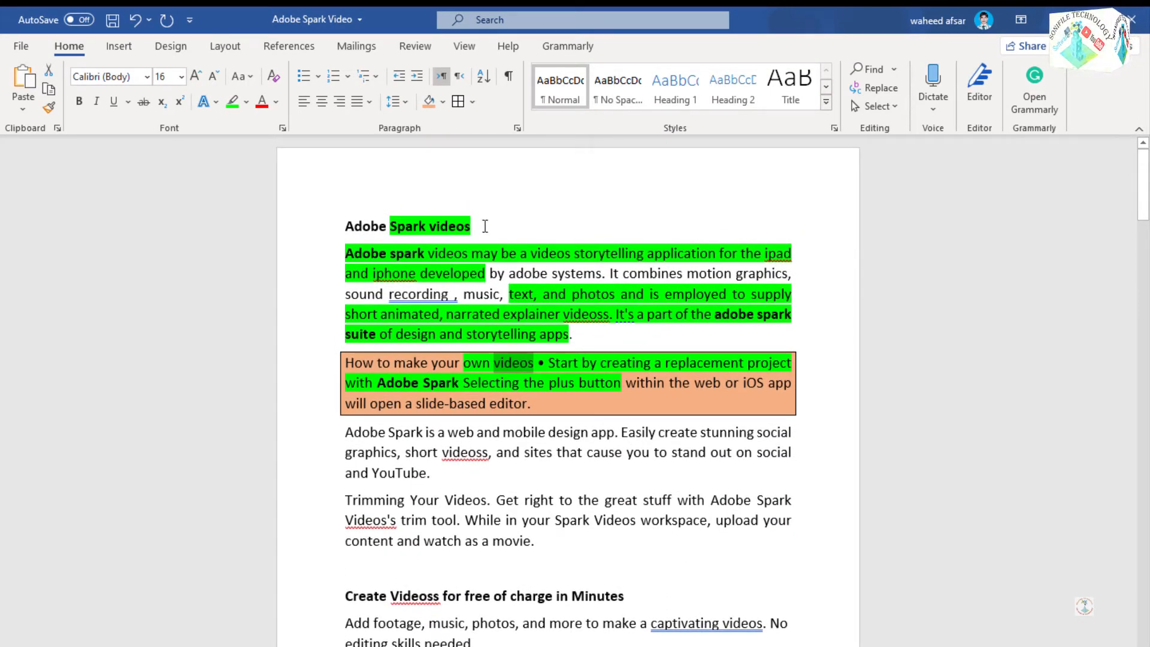
left_click(485, 225)
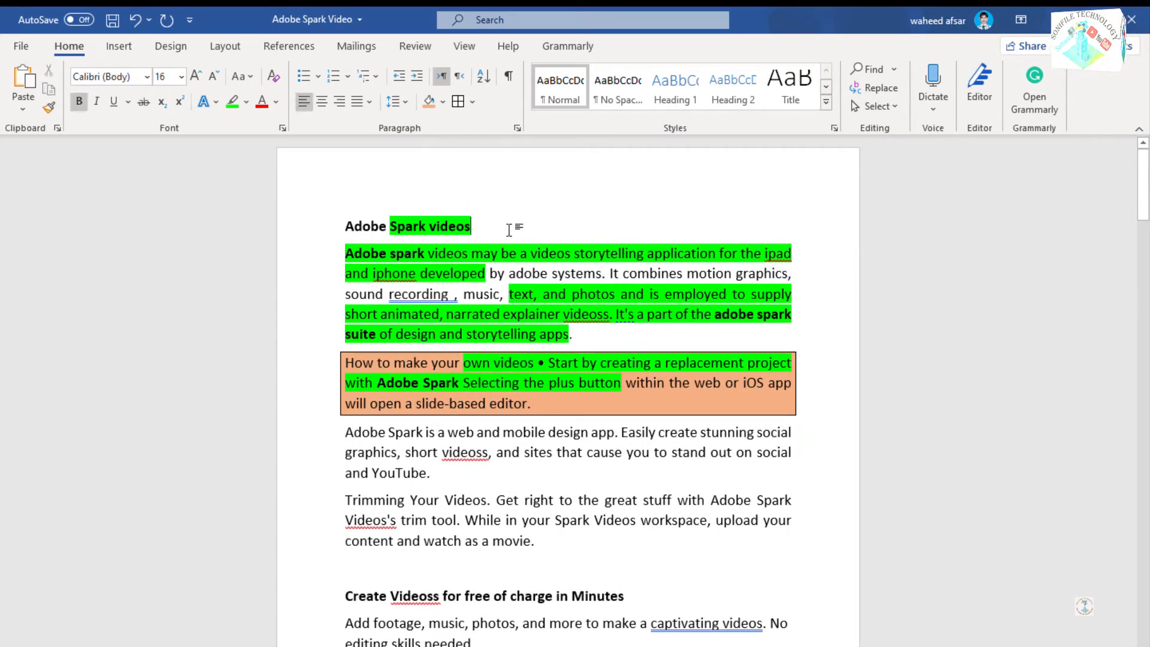
left_click(892, 106)
left_click(902, 127)
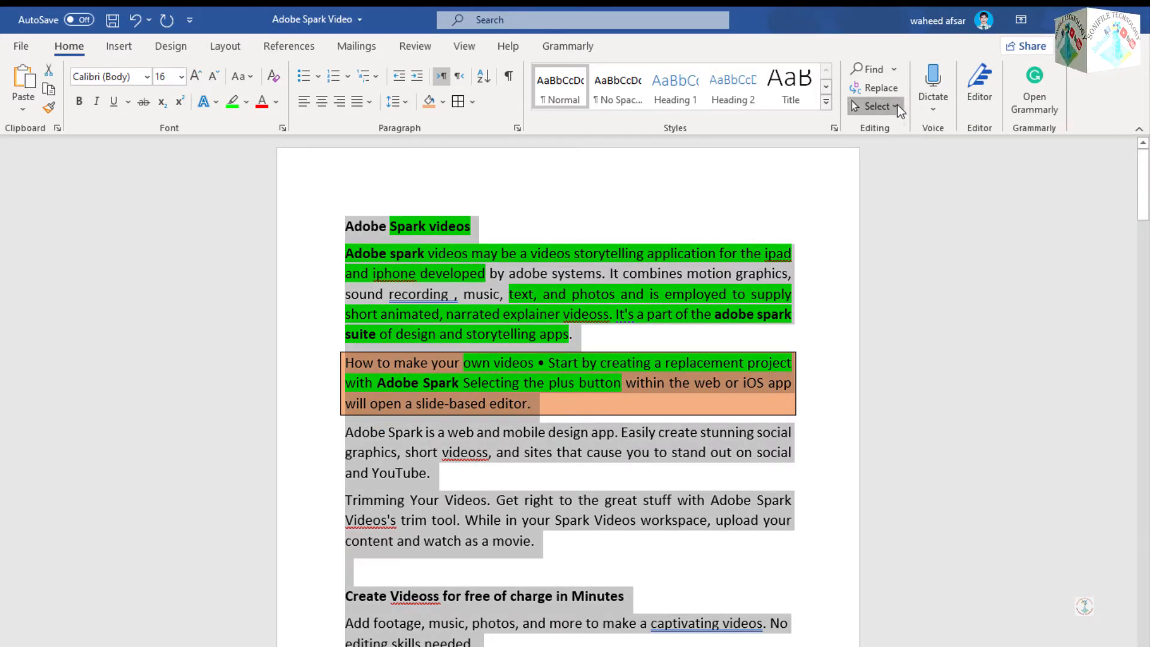
Turn on Select Objects and review the remaining selection options without choosing another
left_click(880, 106)
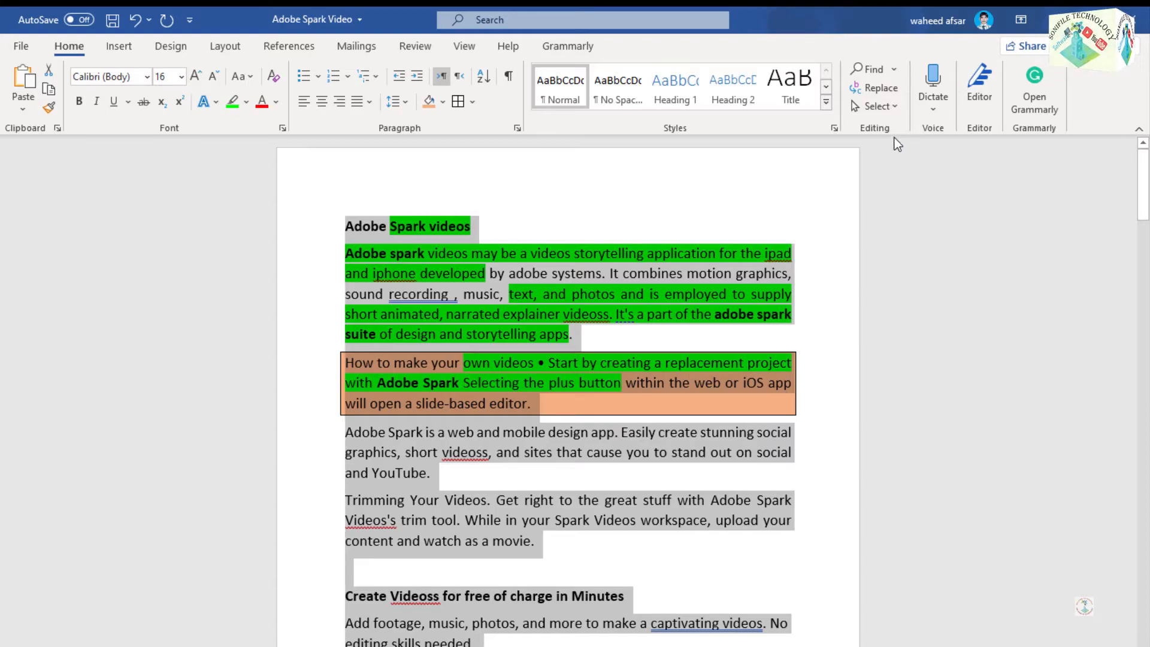
left_click(893, 106)
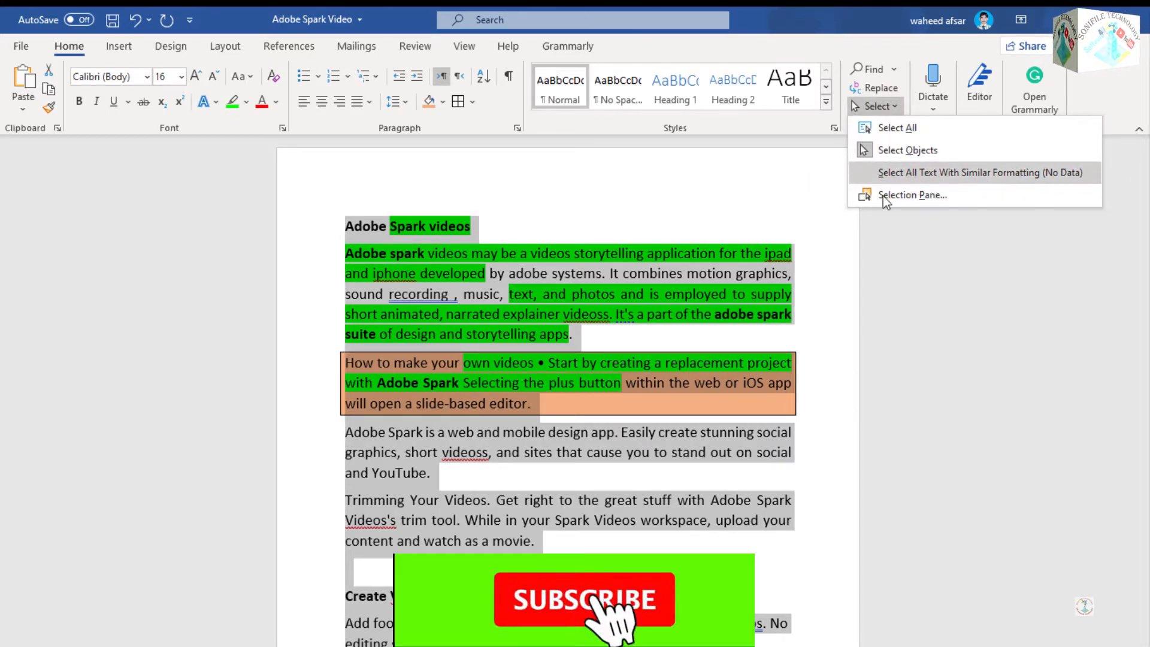
left_click(725, 247)
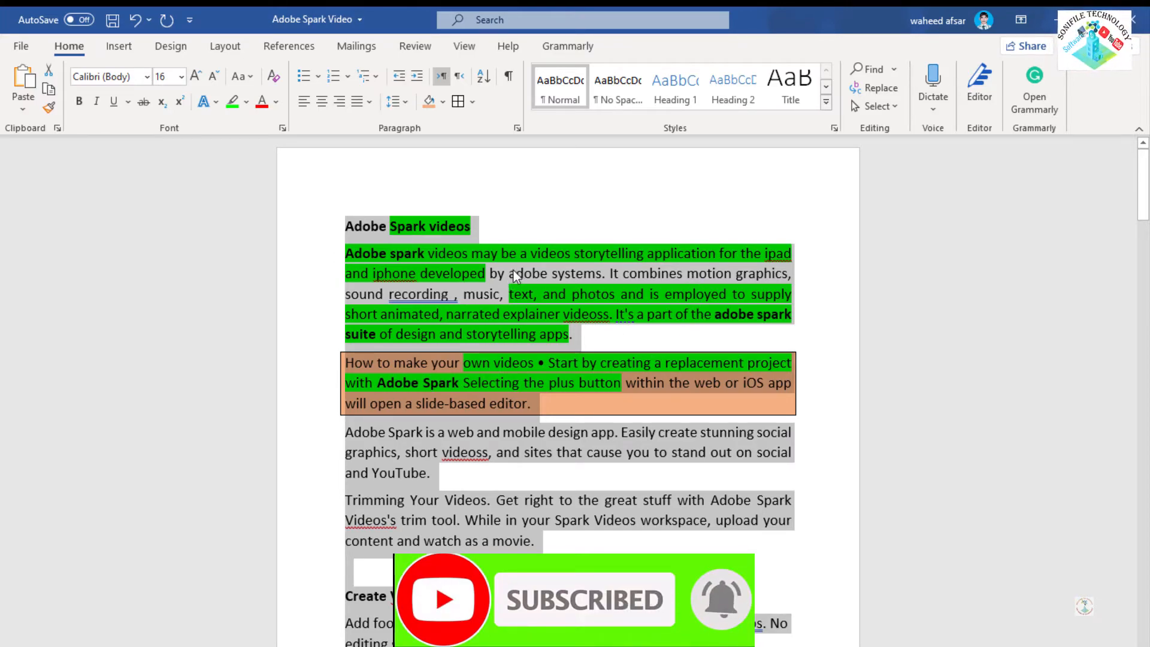
View the languages available for dictation without changing the chosen one
left_click(943, 109)
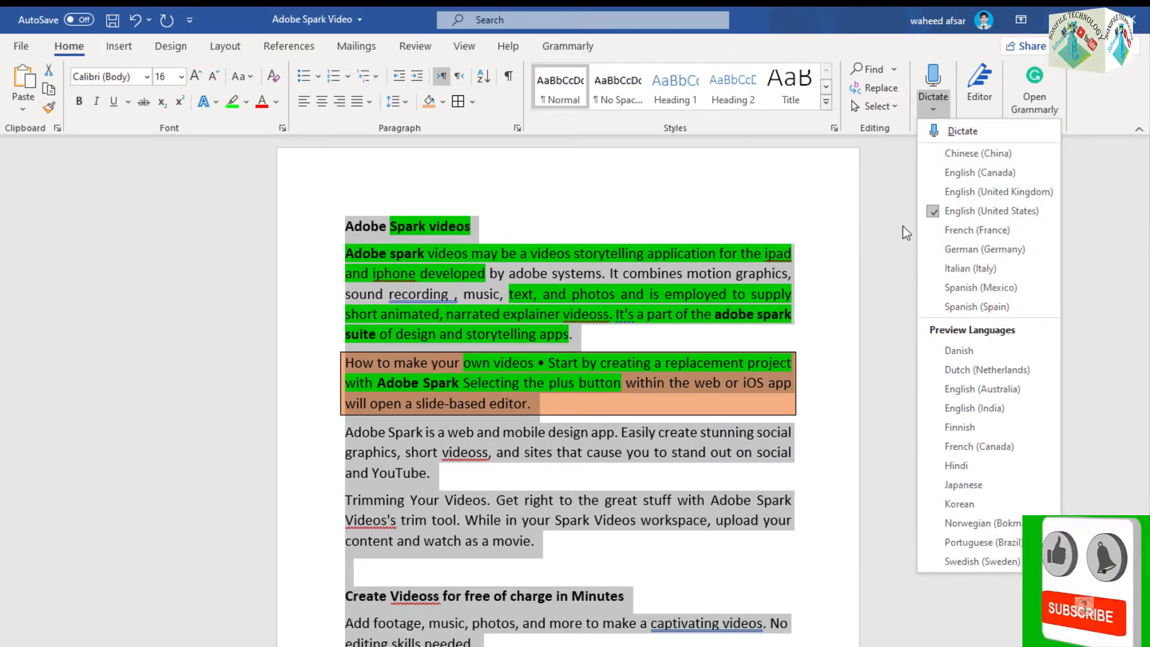
left_click(724, 328)
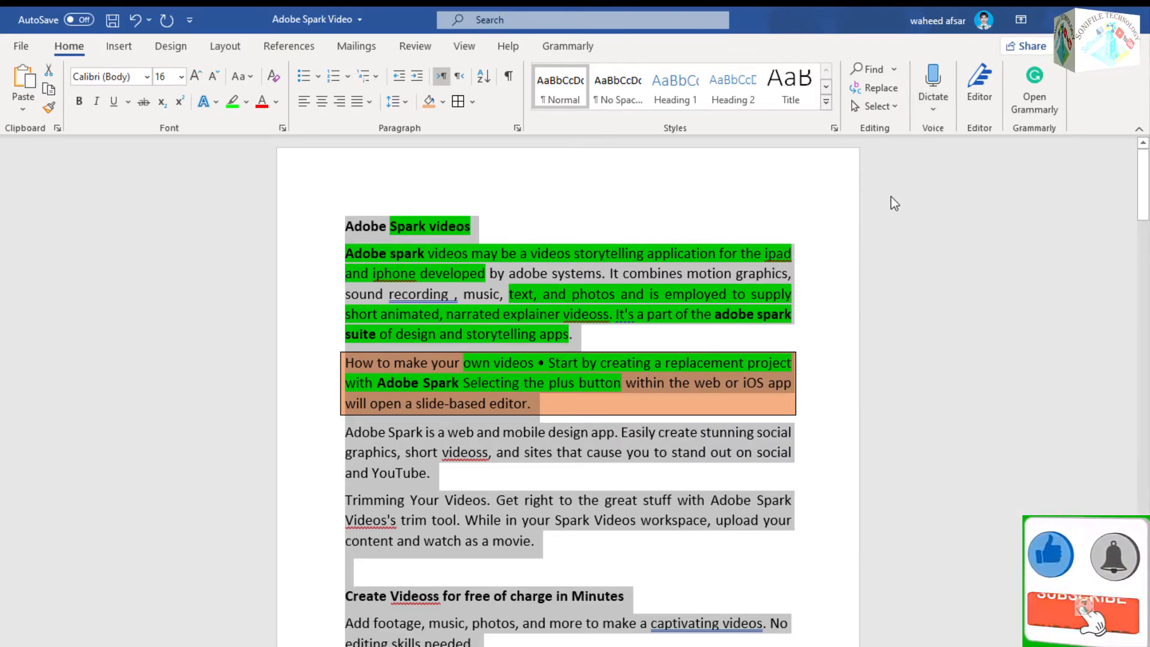
Check the Editor's correction and refinement suggestions, open Grammarly, close both tools and return to the Home commands
left_click(982, 84)
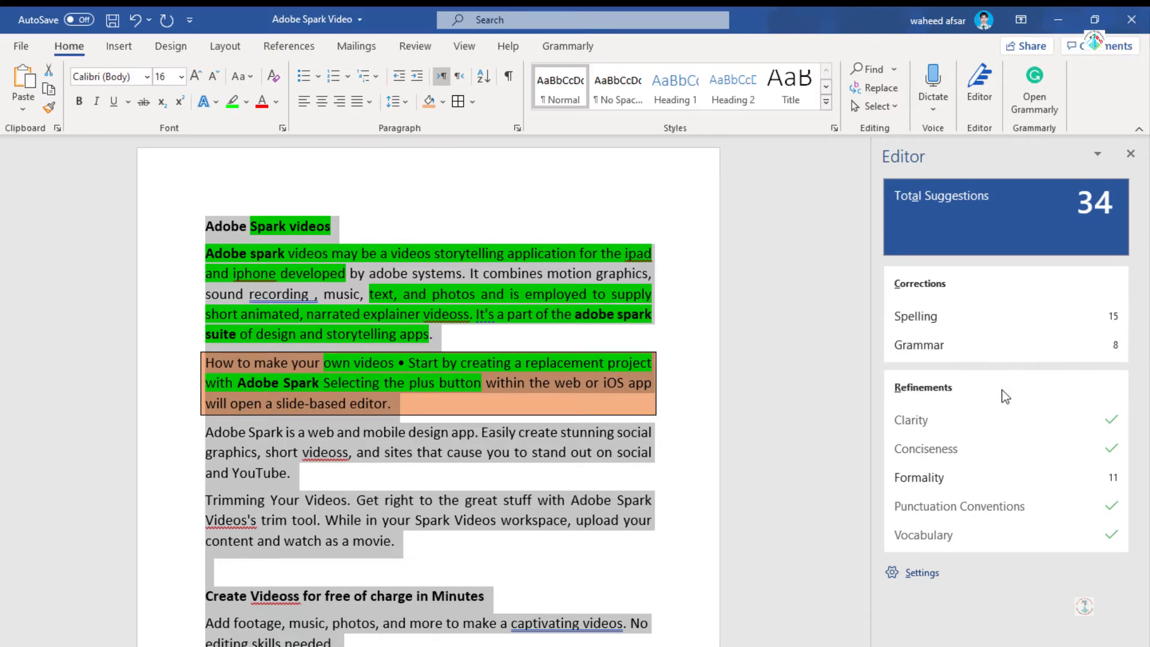
left_click(1040, 78)
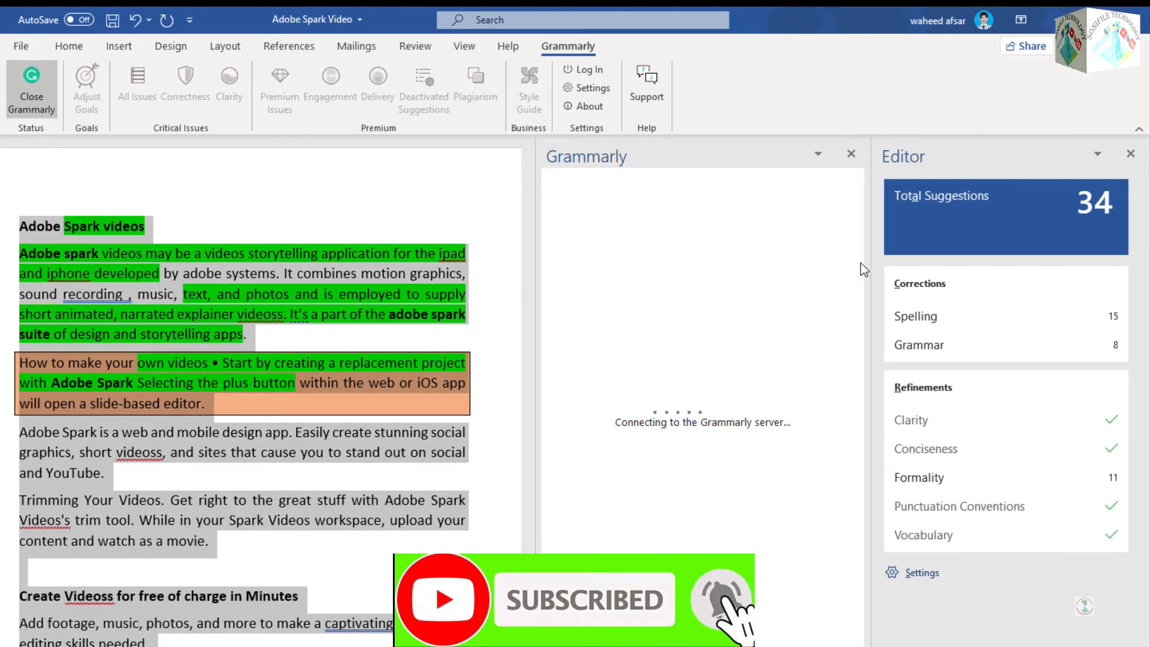
left_click(850, 153)
left_click(1130, 154)
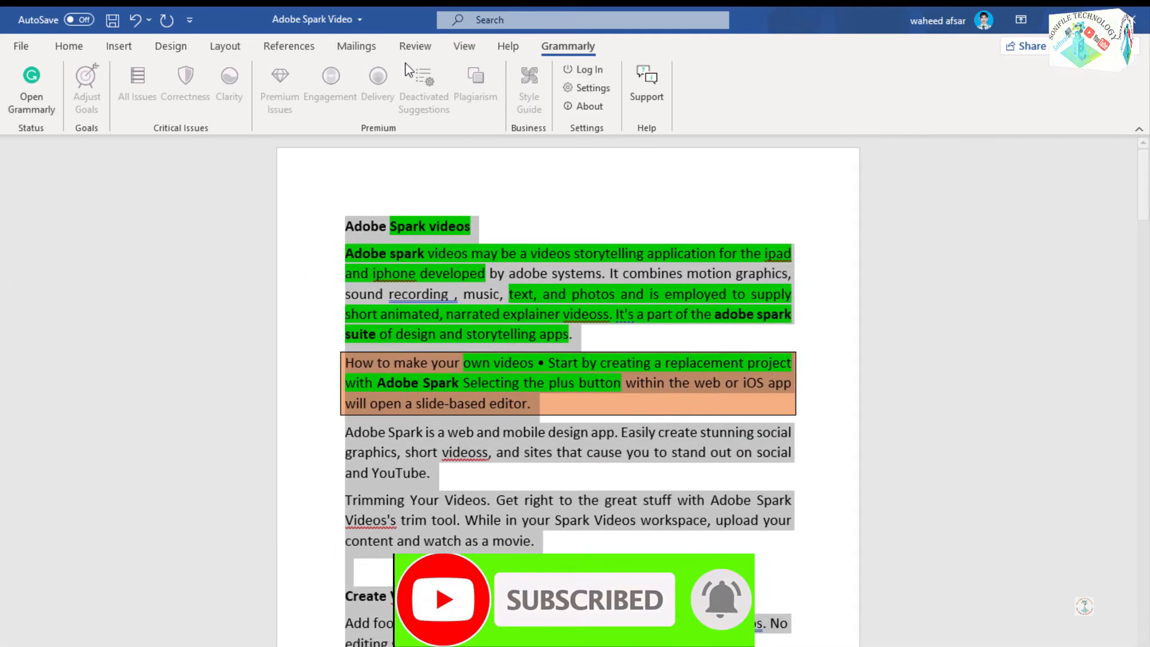
left_click(69, 48)
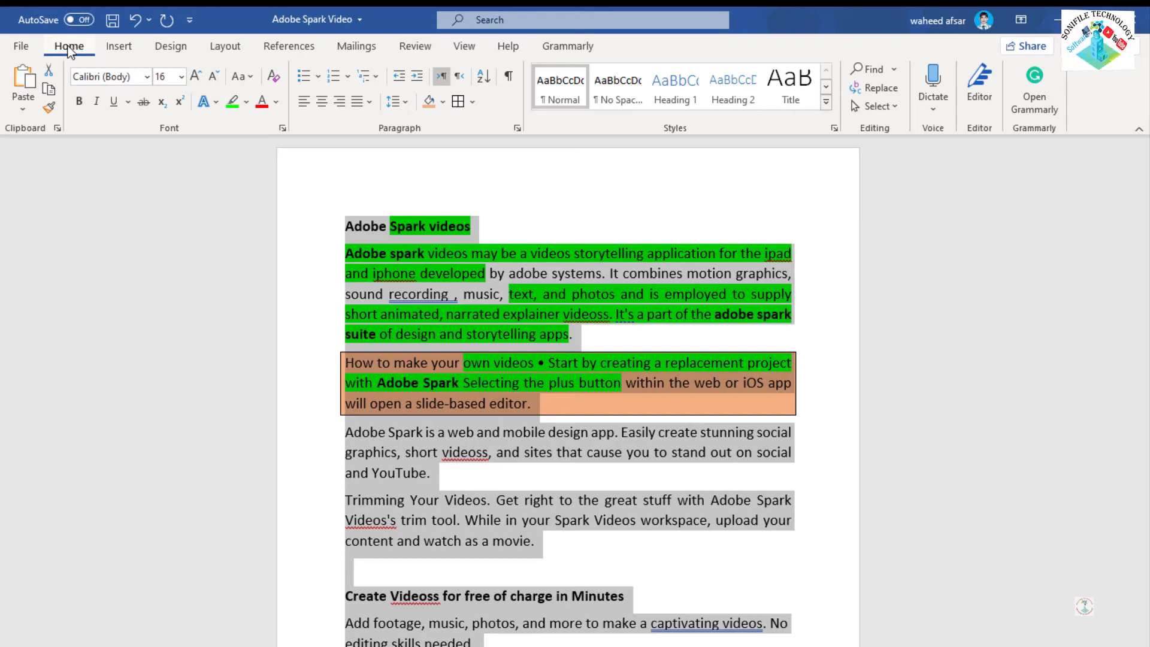
left_click(21, 46)
left_click(22, 53)
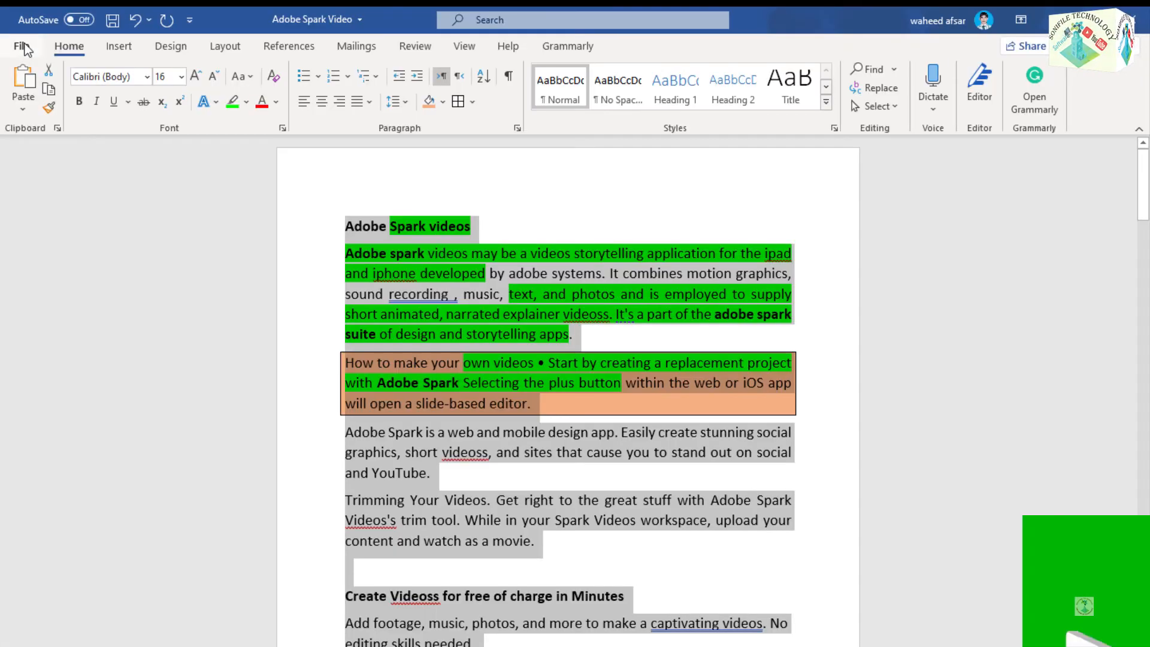